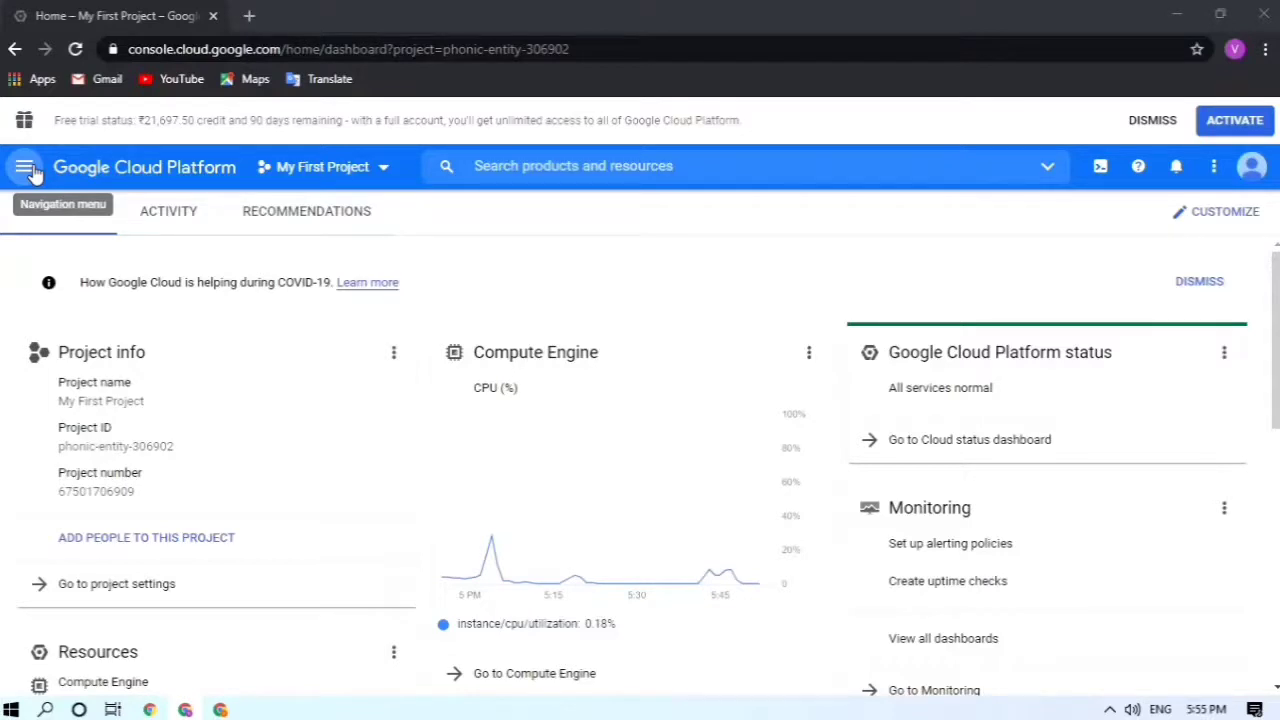
Step: Go to the Marketplace through the Navigation menu
{"action": "left_click", "coordinate": [25, 168]}
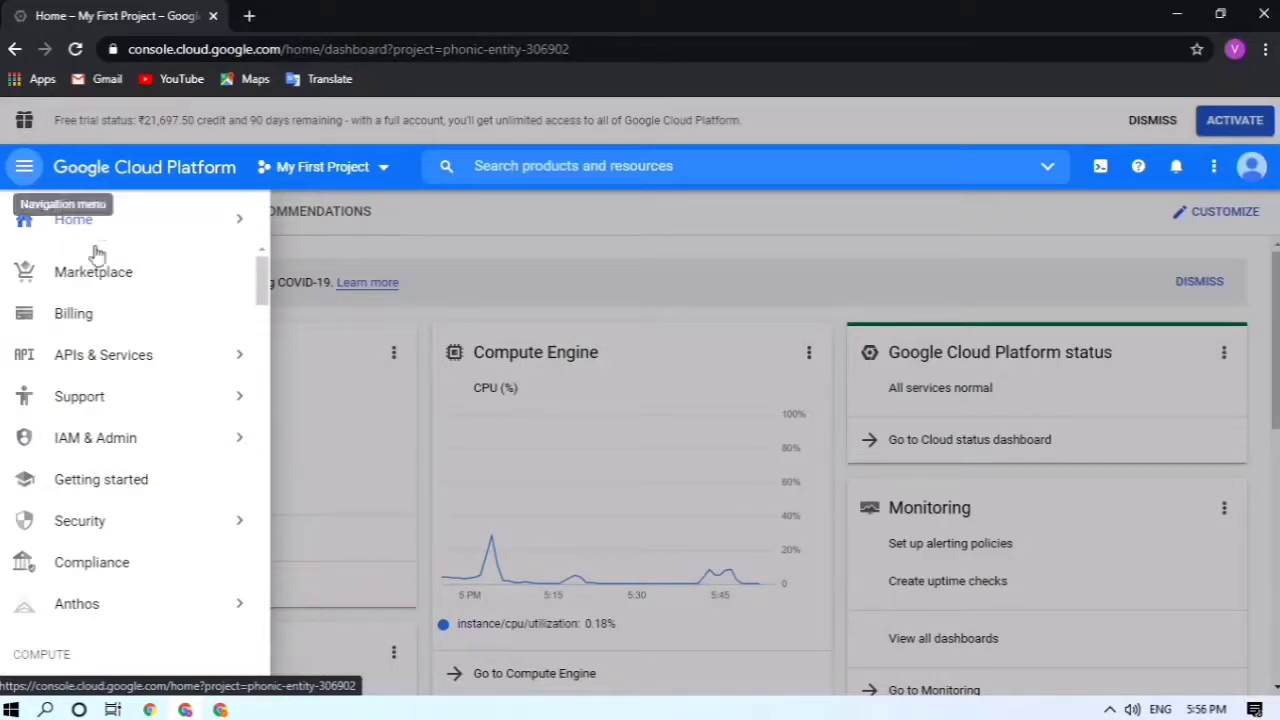
{"action": "left_click", "coordinate": [119, 284]}
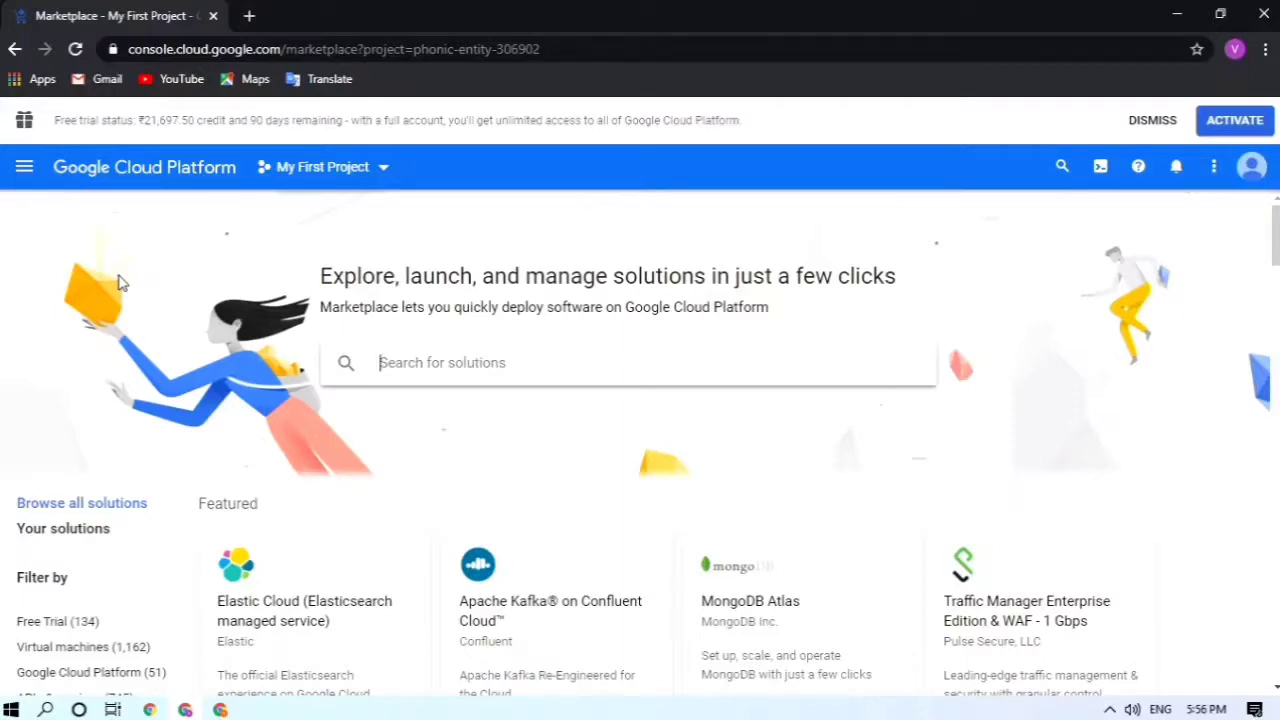
Step: Search the Marketplace for 'wordpress' and scroll to the Google Click to Deploy WordPress card
{"action": "type", "text": "wordpre"}
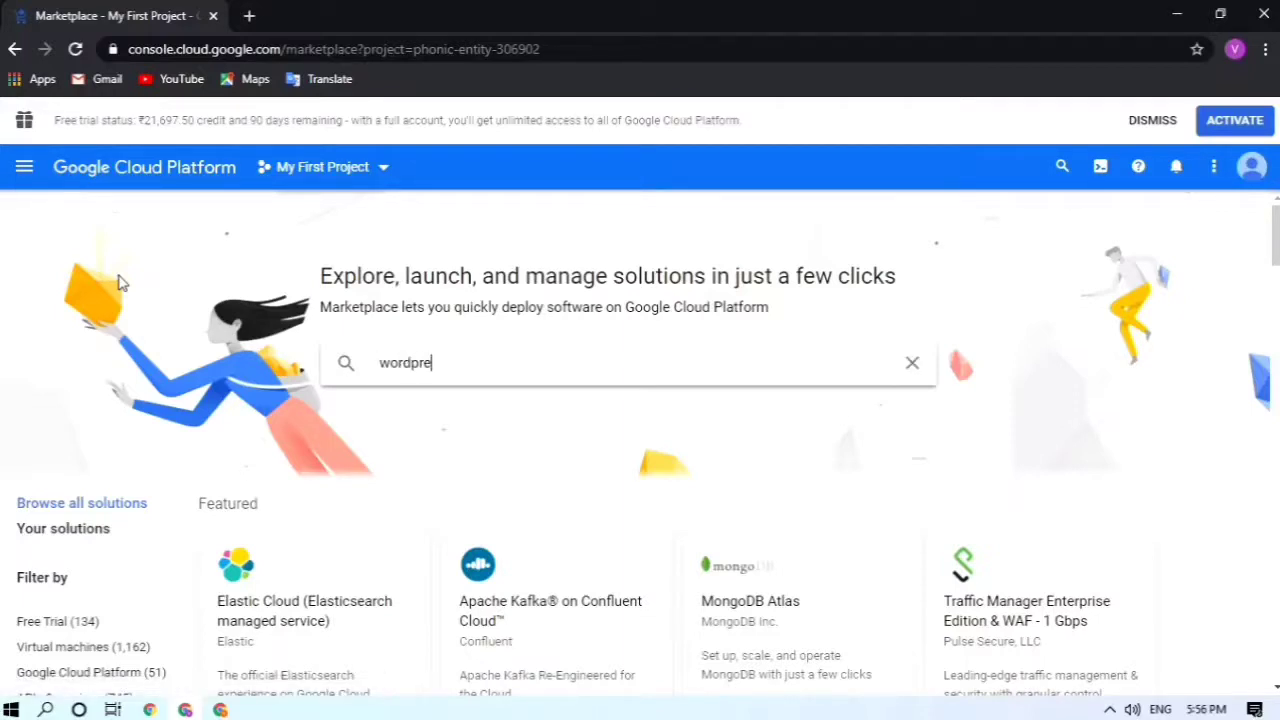
{"action": "type", "text": "ss"}
{"action": "key", "text": "Return"}
{"action": "left_click", "coordinate": [627, 363]}
{"action": "key", "text": "Return"}
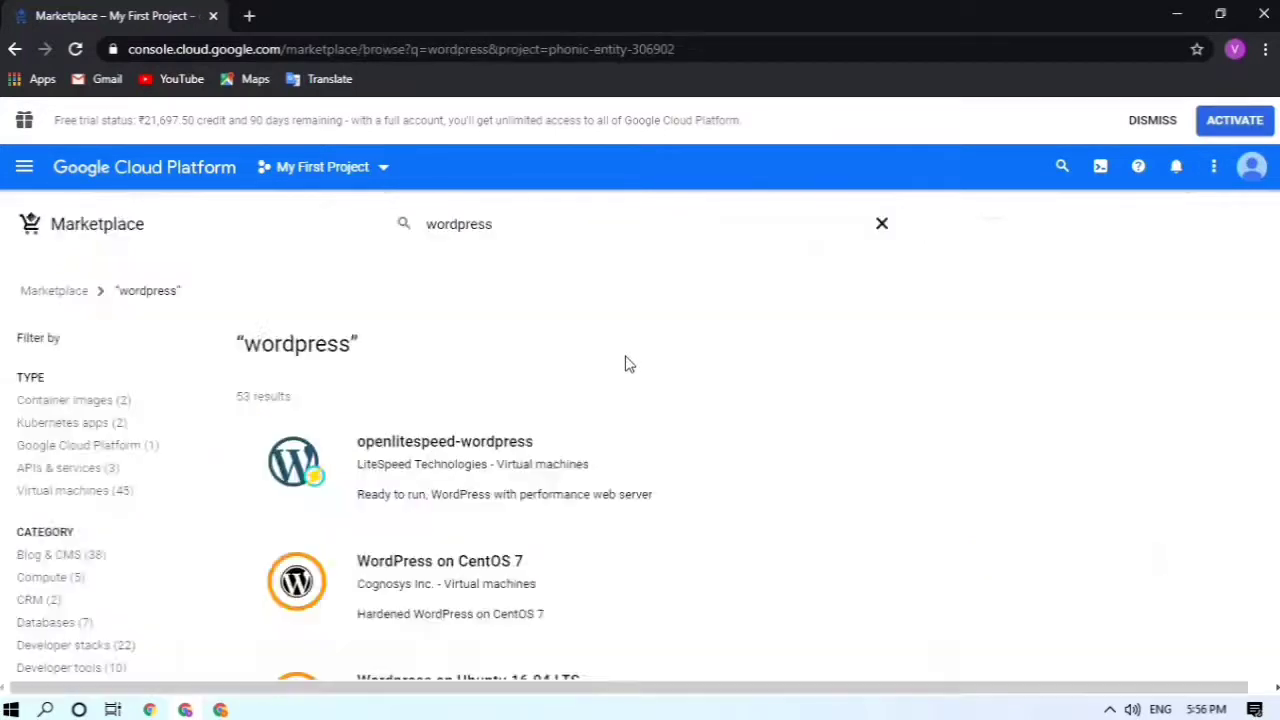
{"action": "scroll", "coordinate": [627, 363], "scroll_direction": "down", "scroll_amount": 8}
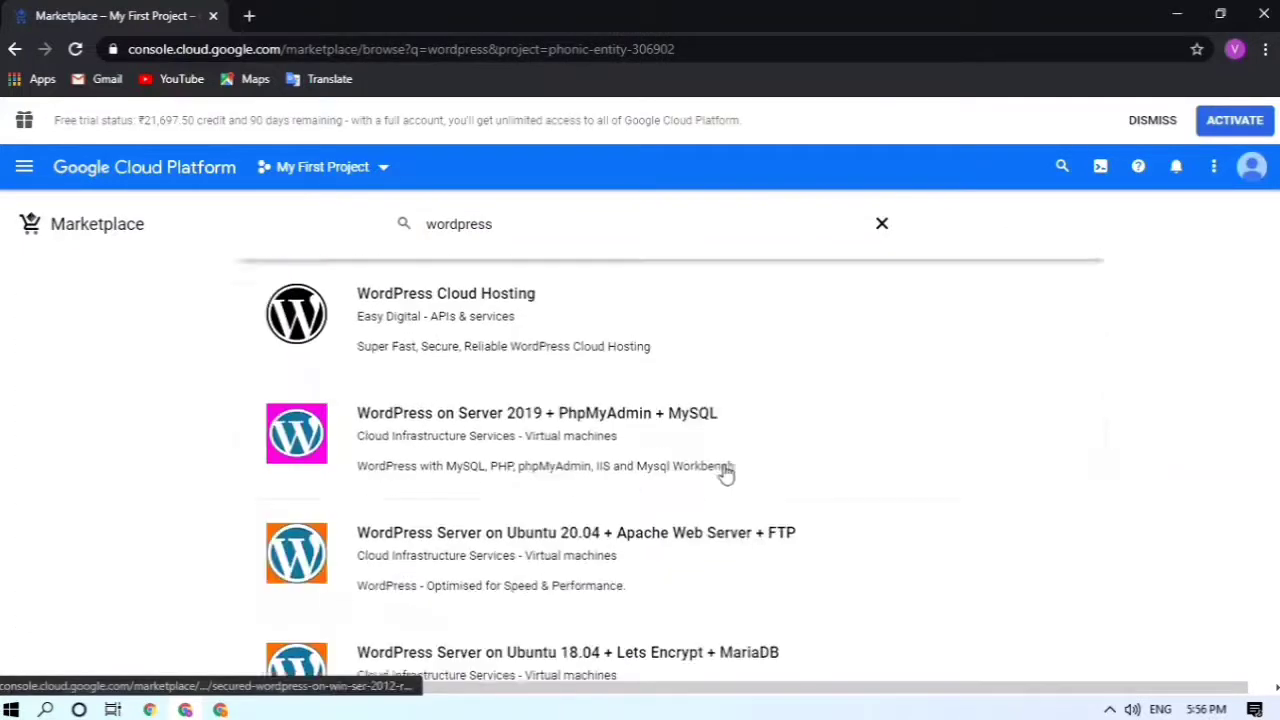
{"action": "scroll", "coordinate": [726, 474], "scroll_direction": "down", "scroll_amount": 15}
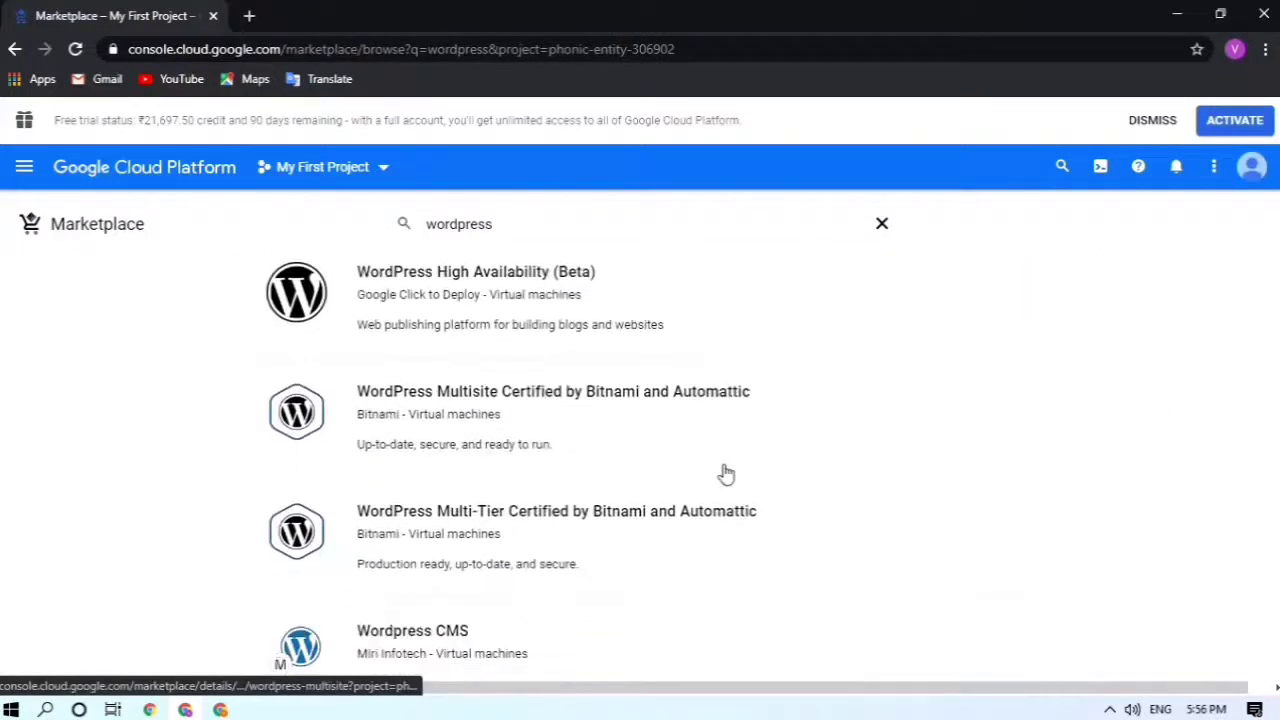
{"action": "scroll", "coordinate": [726, 474], "scroll_direction": "down", "scroll_amount": 8}
{"action": "scroll", "coordinate": [726, 474], "scroll_direction": "up", "scroll_amount": 5}
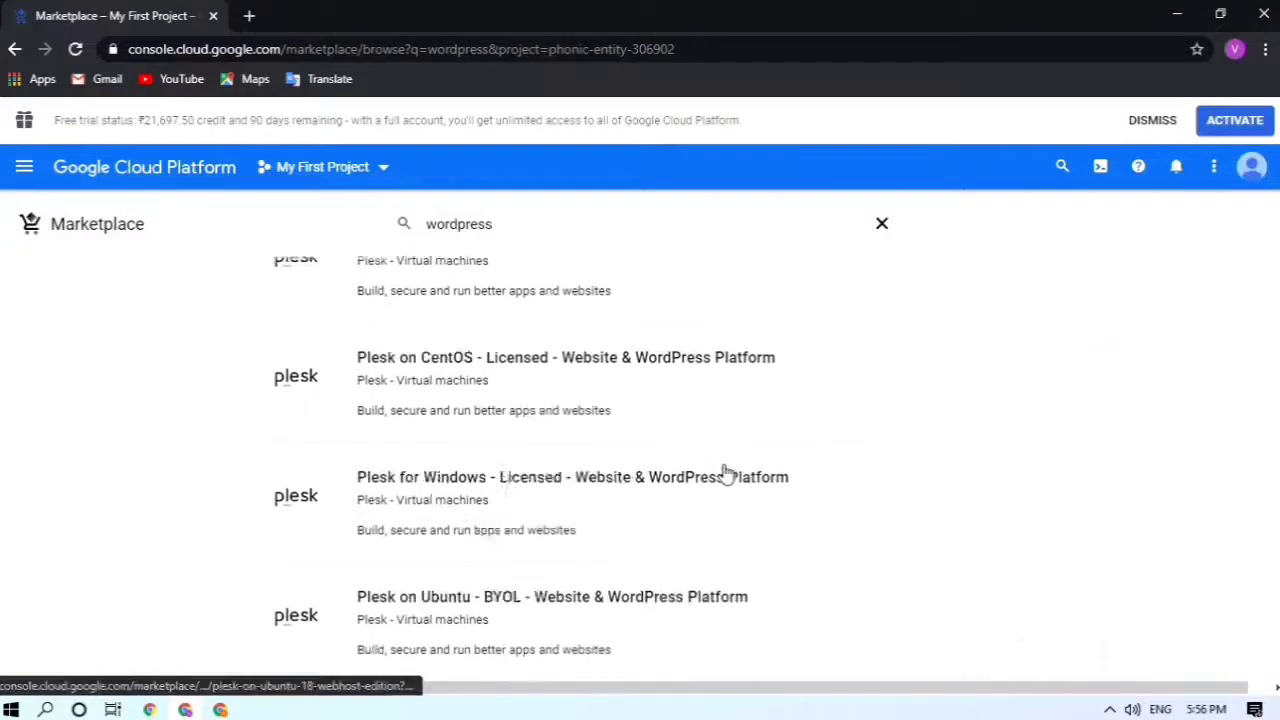
{"action": "scroll", "coordinate": [726, 474], "scroll_direction": "up", "scroll_amount": 2}
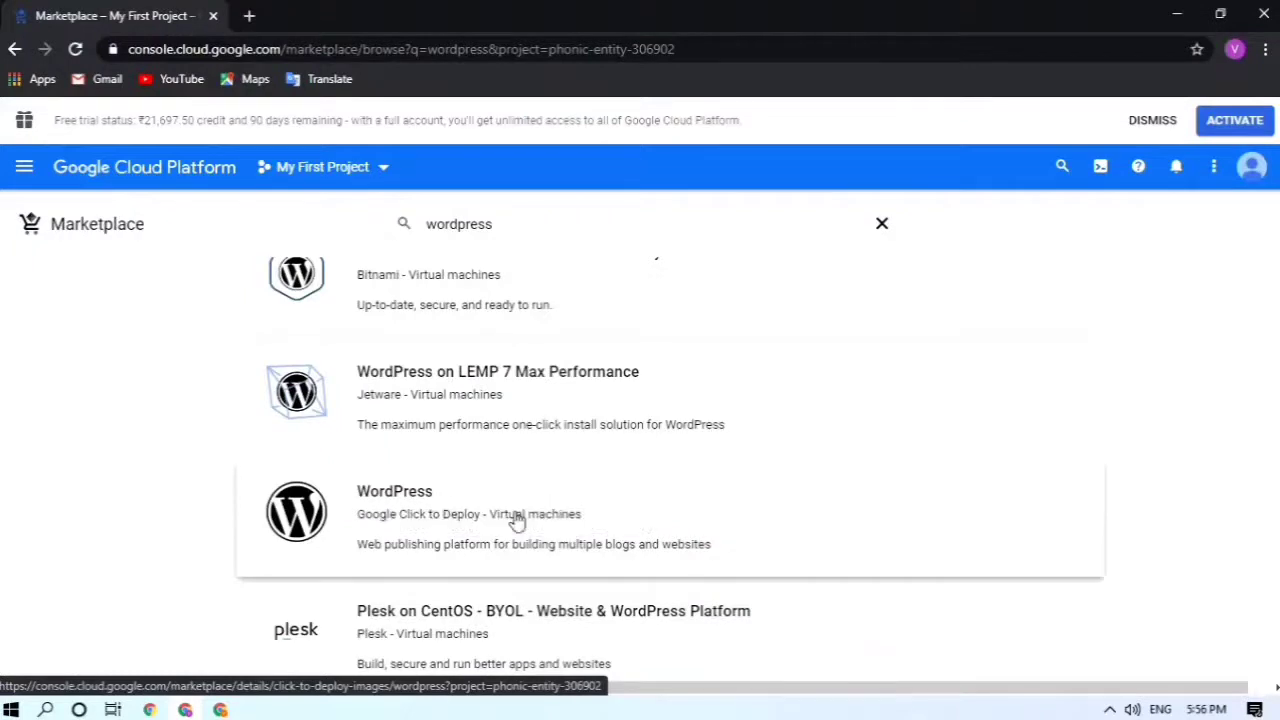
{"action": "scroll", "coordinate": [360, 505], "scroll_direction": "down", "scroll_amount": 1}
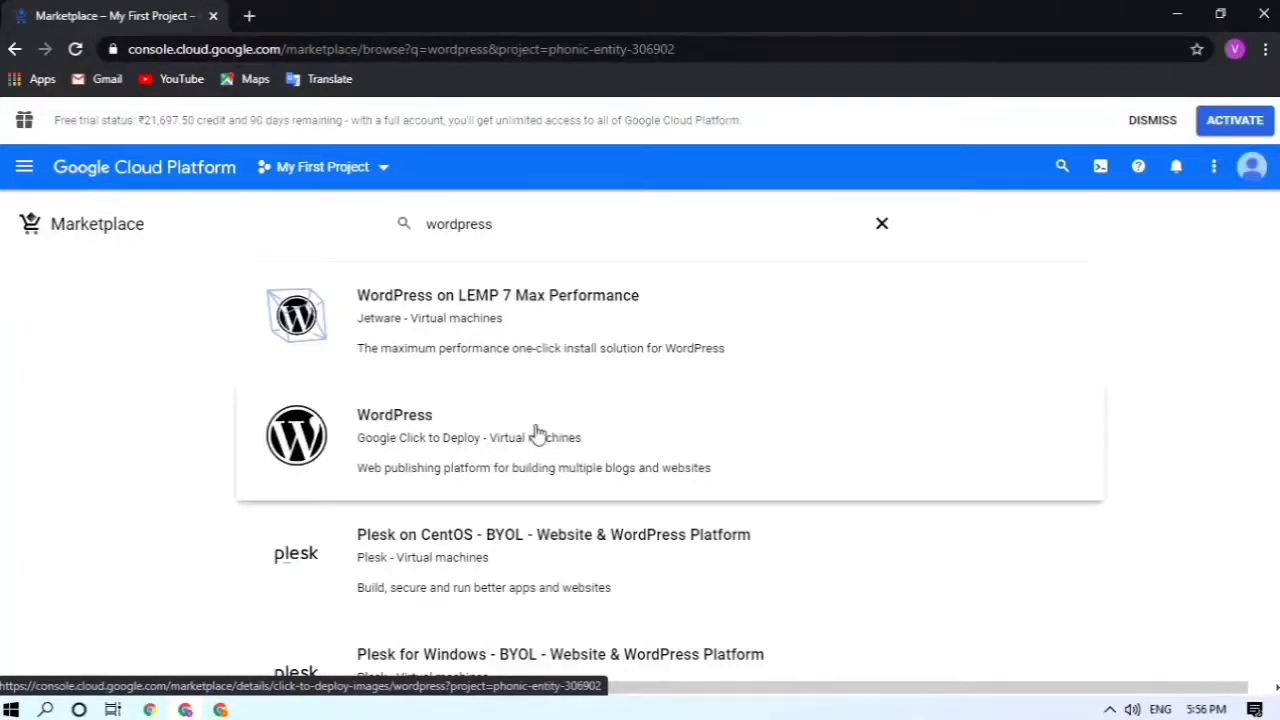
Step: Open the Google Click to Deploy WordPress listing and its pricing details
{"action": "left_click", "coordinate": [535, 433]}
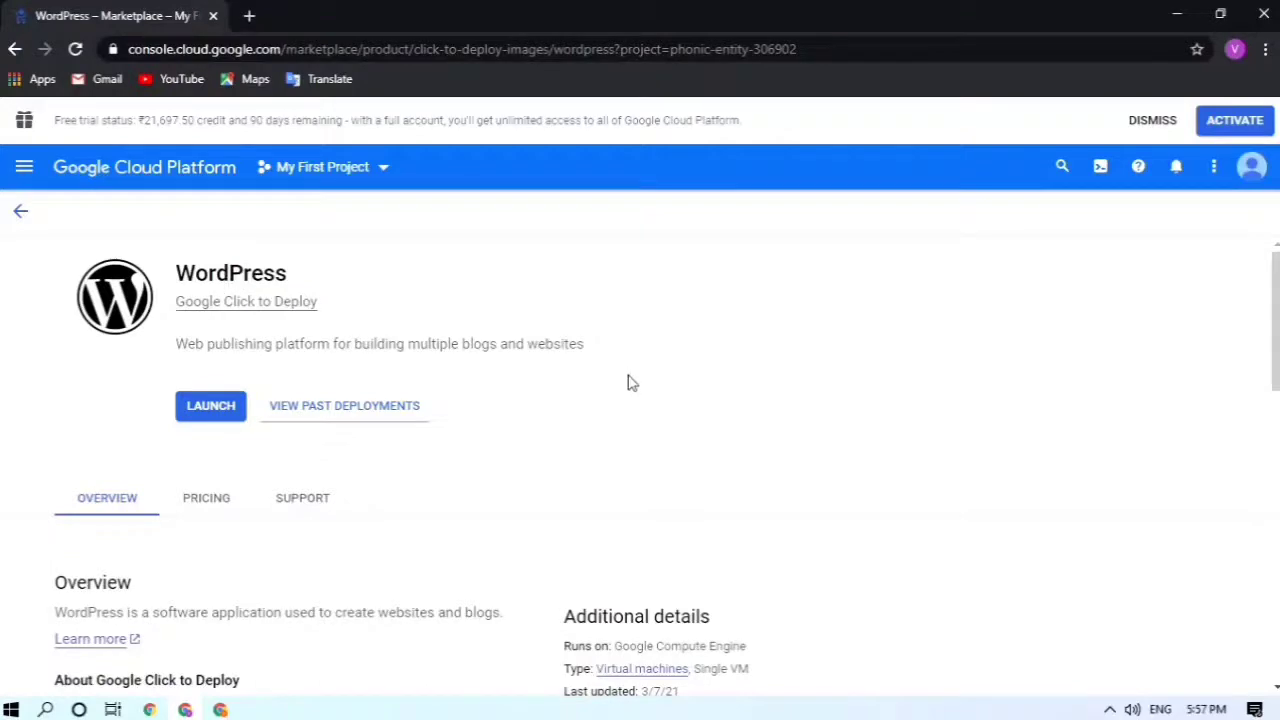
{"action": "scroll", "coordinate": [650, 390], "scroll_direction": "down", "scroll_amount": 2}
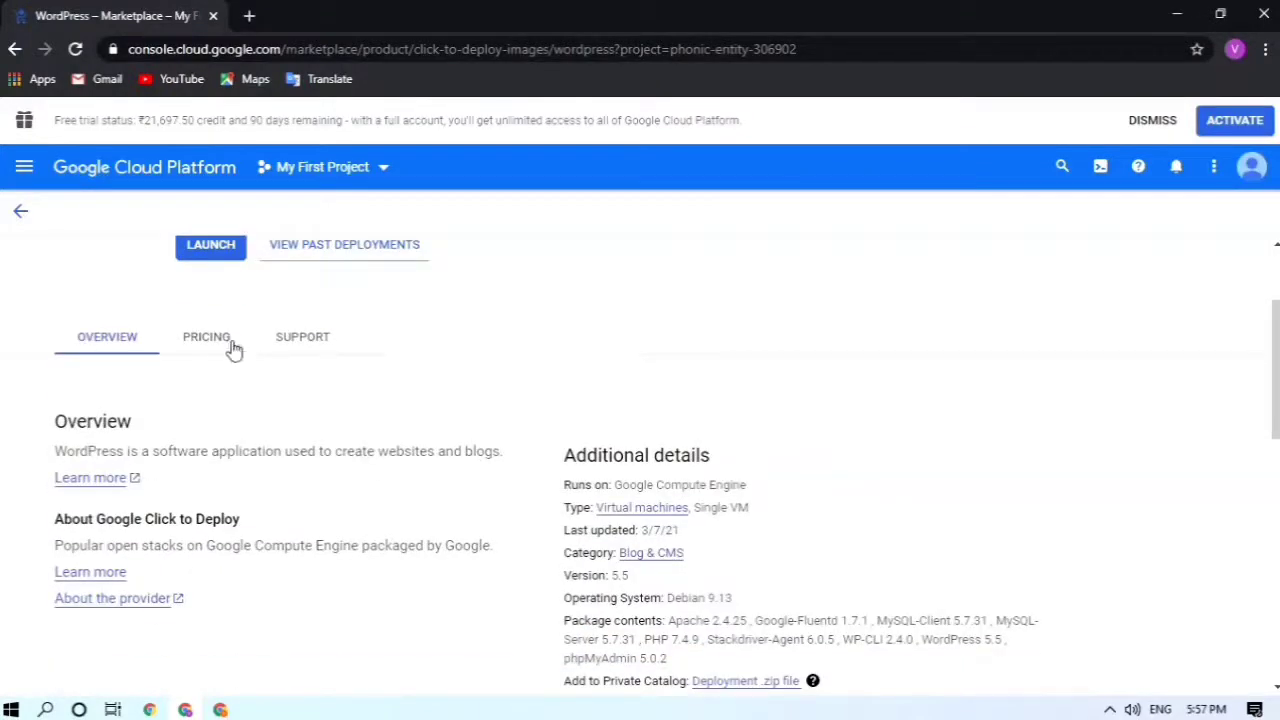
{"action": "left_click", "coordinate": [218, 341]}
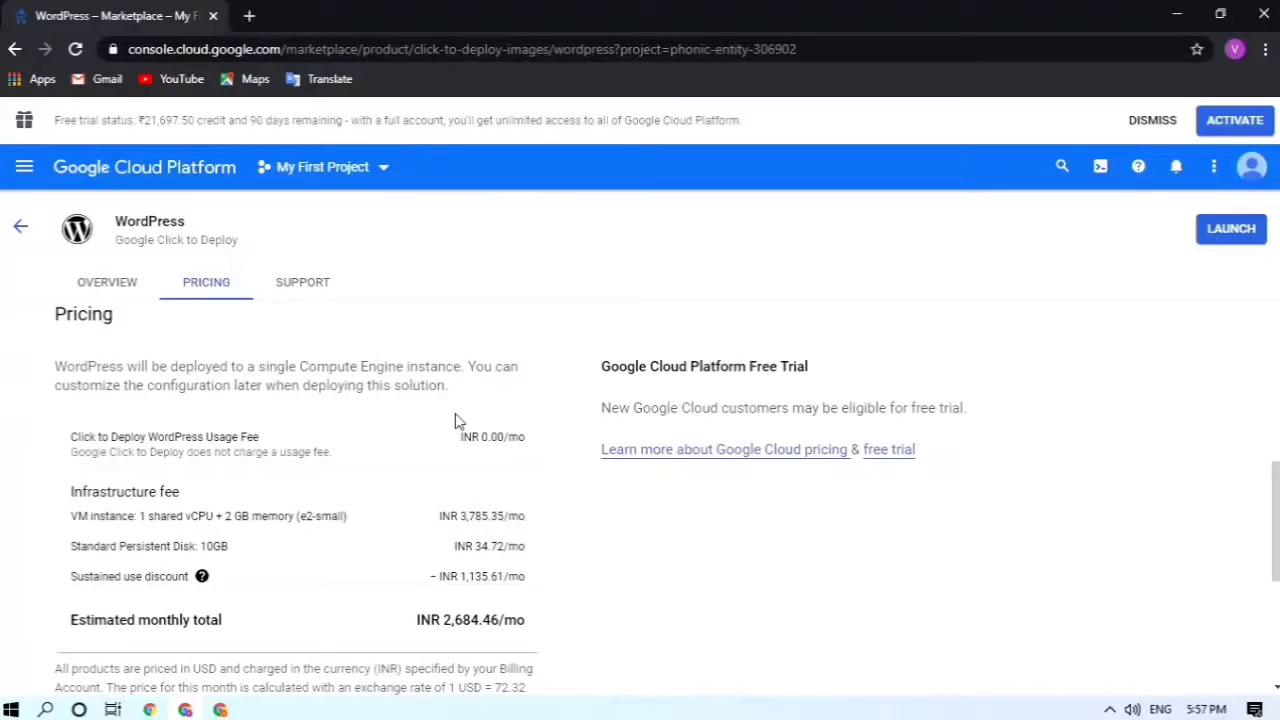
{"action": "scroll", "coordinate": [455, 420], "scroll_direction": "down", "scroll_amount": 4}
{"action": "scroll", "coordinate": [455, 420], "scroll_direction": "up", "scroll_amount": 2}
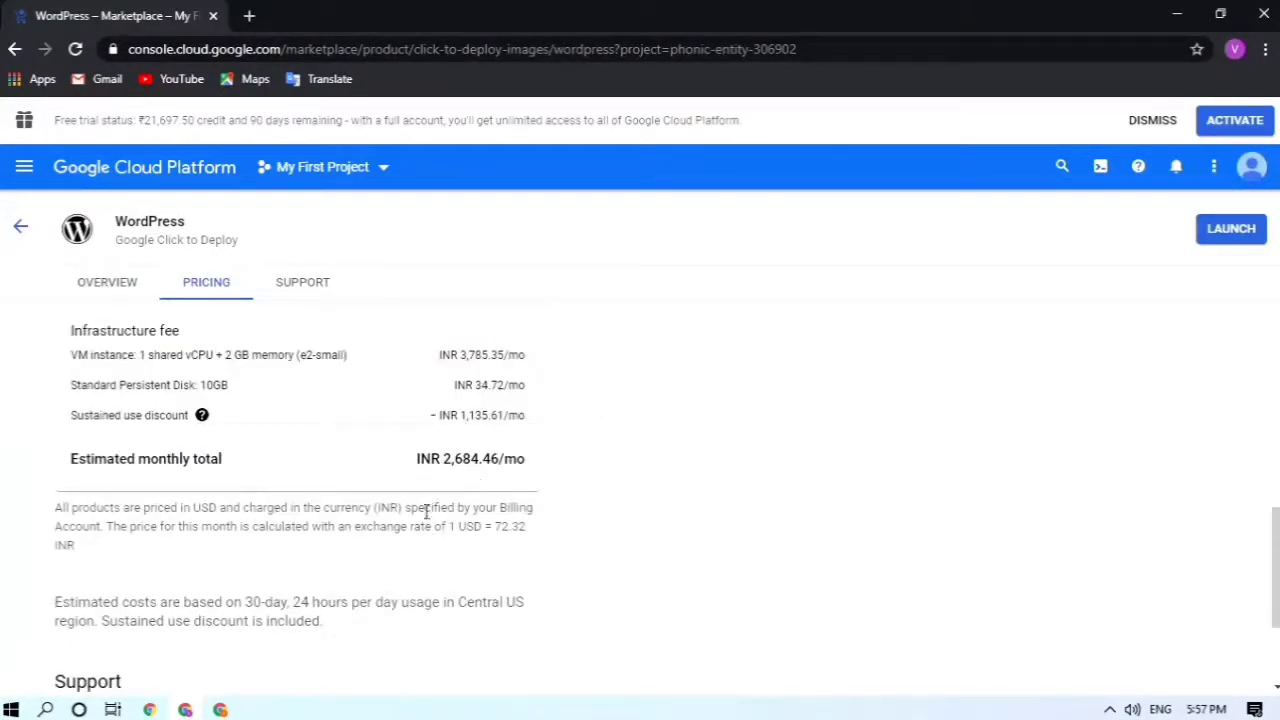
Step: Review the 2,684.46 monthly estimate and 1 USD = 72.32 rate, then launch the deployment
{"action": "left_click_drag", "start_coordinate": [442, 458], "coordinate": [530, 465]}
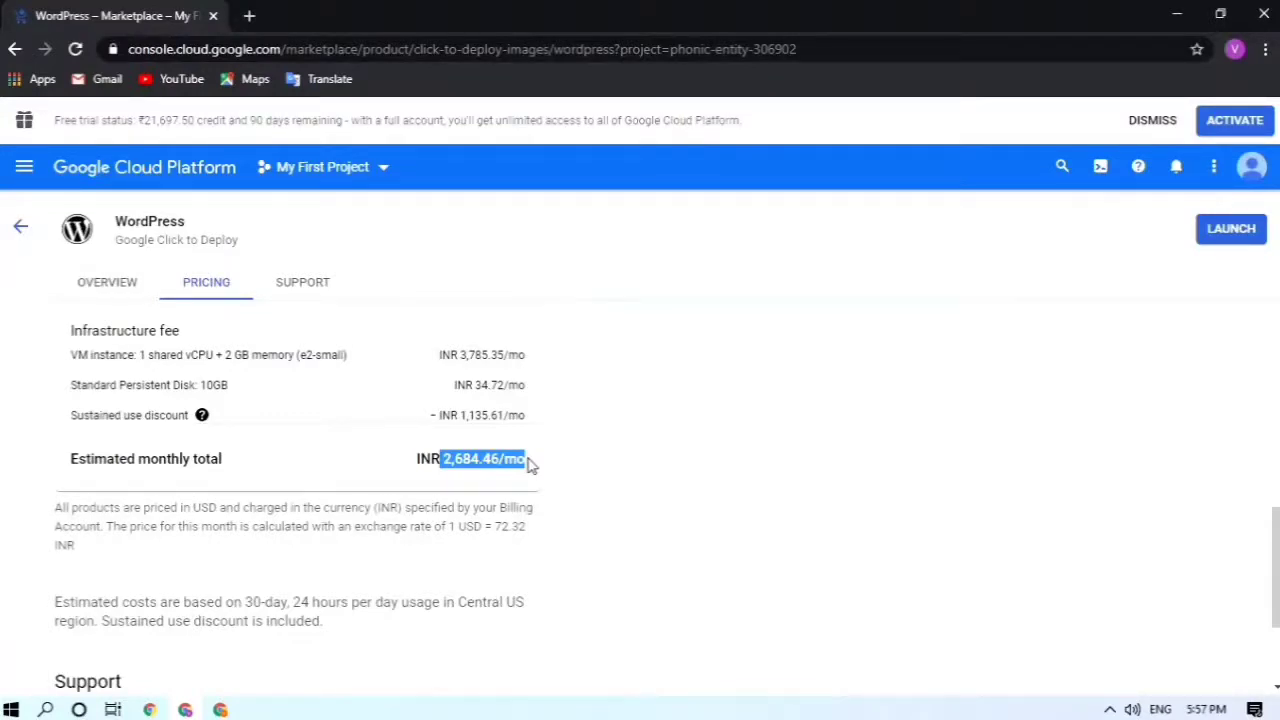
{"action": "left_click", "coordinate": [625, 508]}
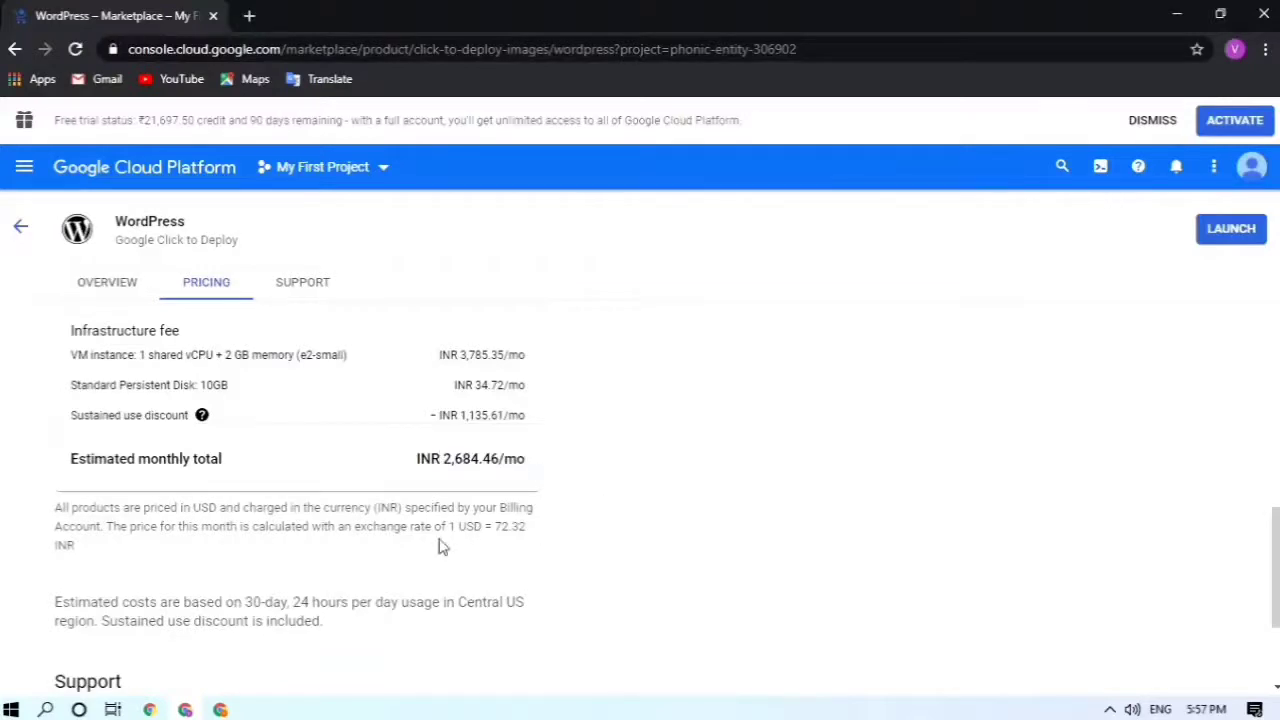
{"action": "left_click_drag", "start_coordinate": [321, 527], "coordinate": [533, 541]}
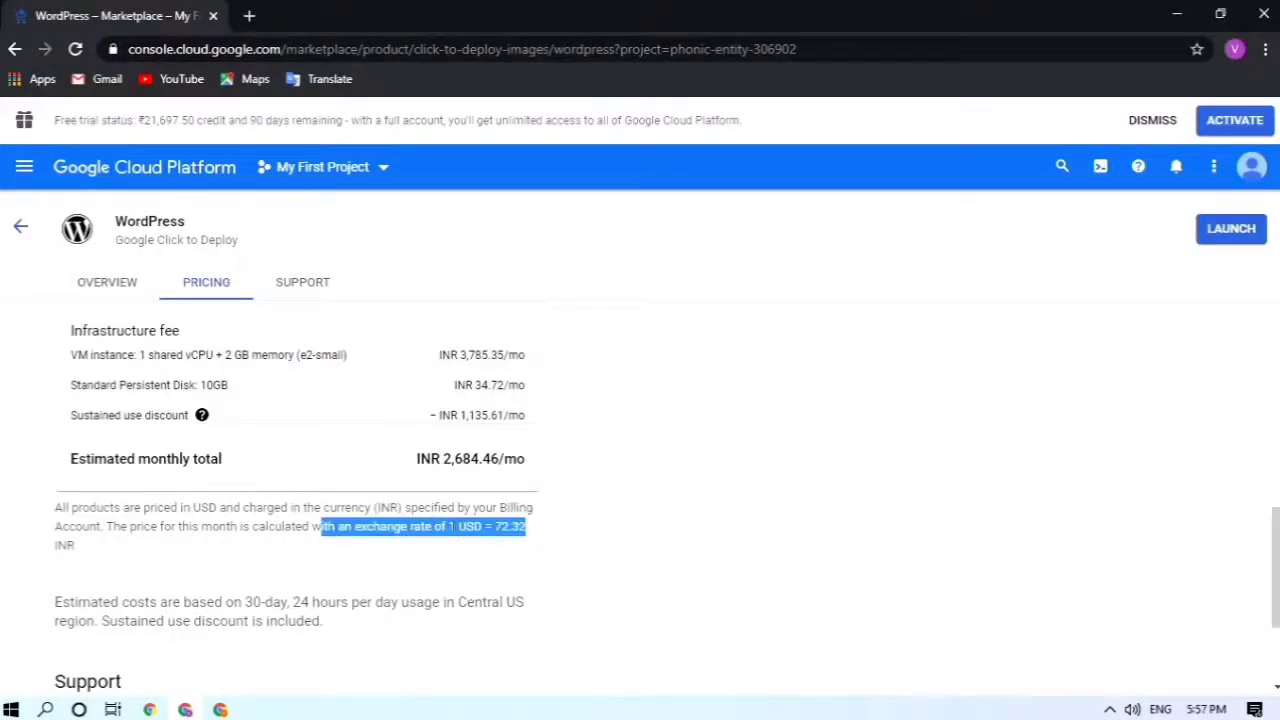
{"action": "left_click_drag", "start_coordinate": [447, 527], "coordinate": [531, 529]}
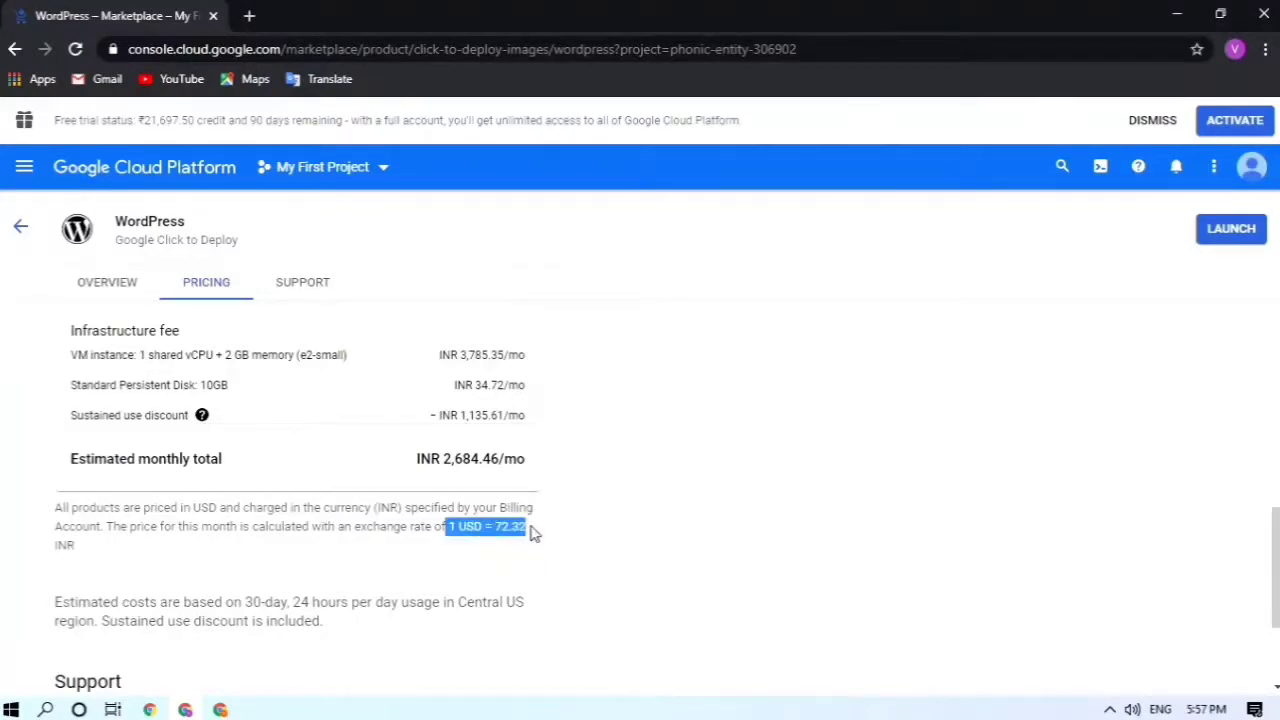
{"action": "left_click_drag", "start_coordinate": [490, 527], "coordinate": [551, 537]}
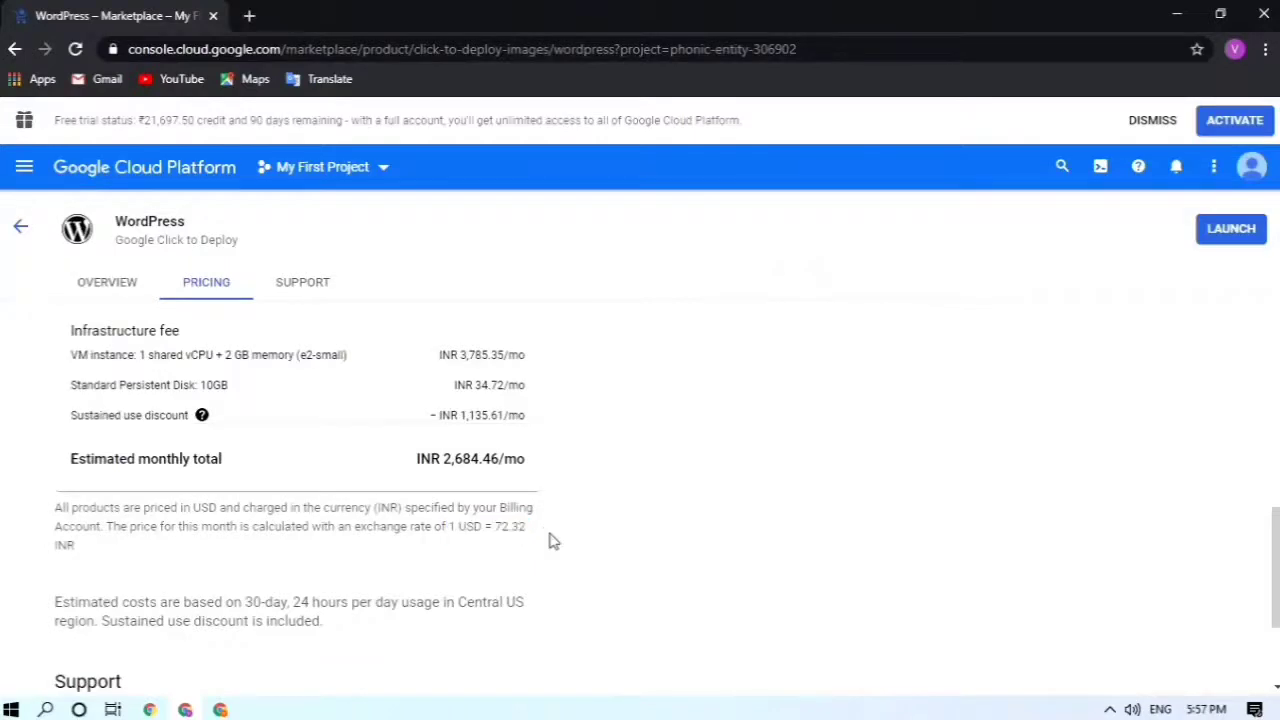
{"action": "scroll", "coordinate": [637, 446], "scroll_direction": "up", "scroll_amount": 2}
{"action": "scroll", "coordinate": [637, 446], "scroll_direction": "up", "scroll_amount": 5}
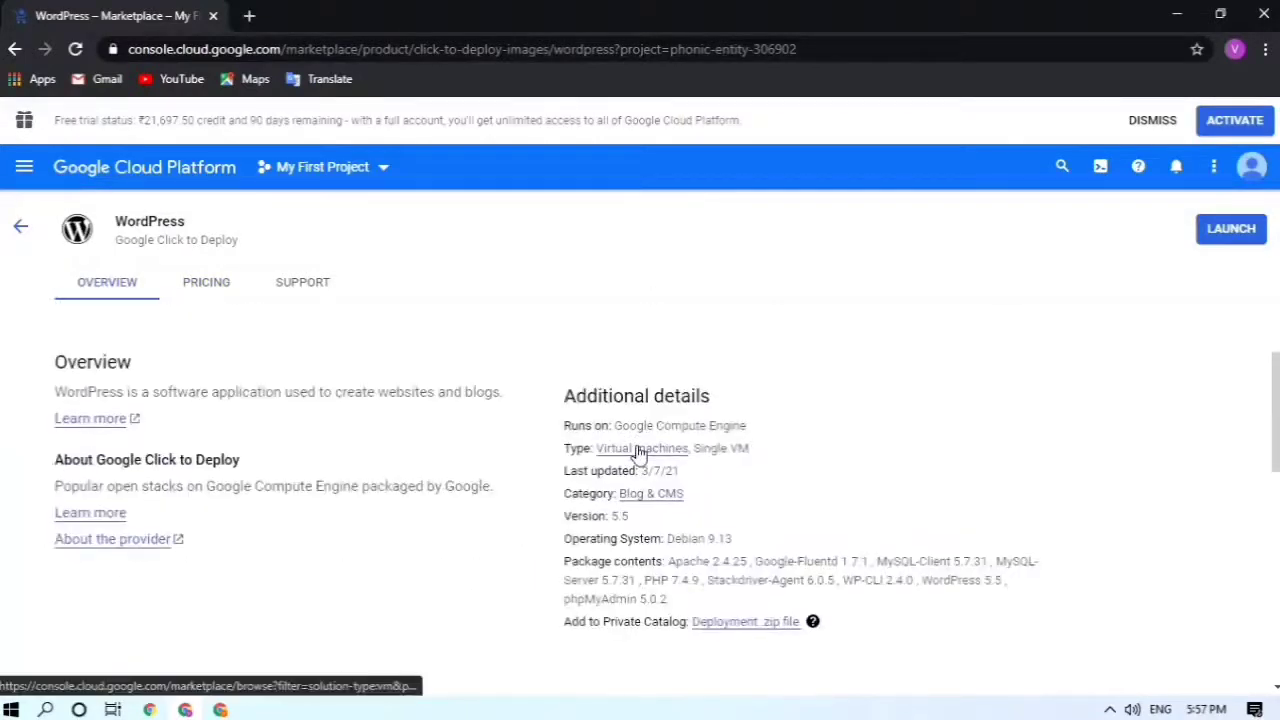
{"action": "scroll", "coordinate": [497, 507], "scroll_direction": "up", "scroll_amount": 3}
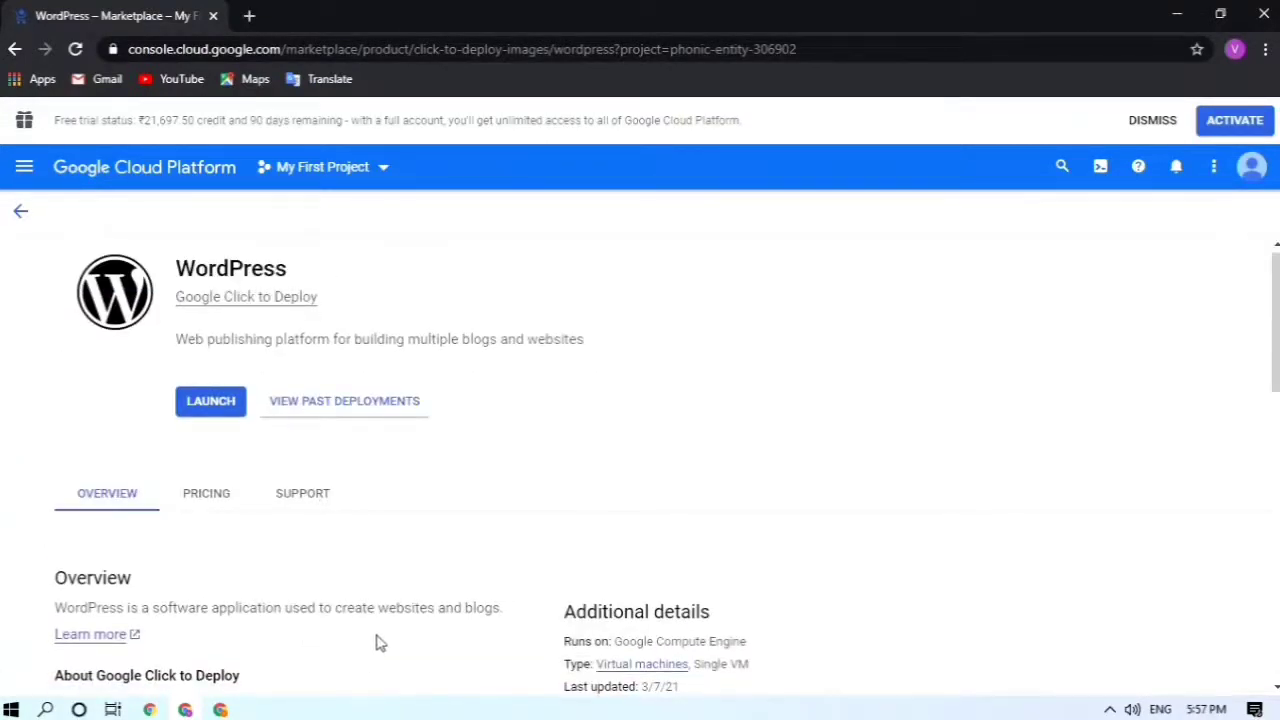
{"action": "scroll", "coordinate": [374, 640], "scroll_direction": "down", "scroll_amount": 8}
{"action": "scroll", "coordinate": [378, 641], "scroll_direction": "up", "scroll_amount": 10}
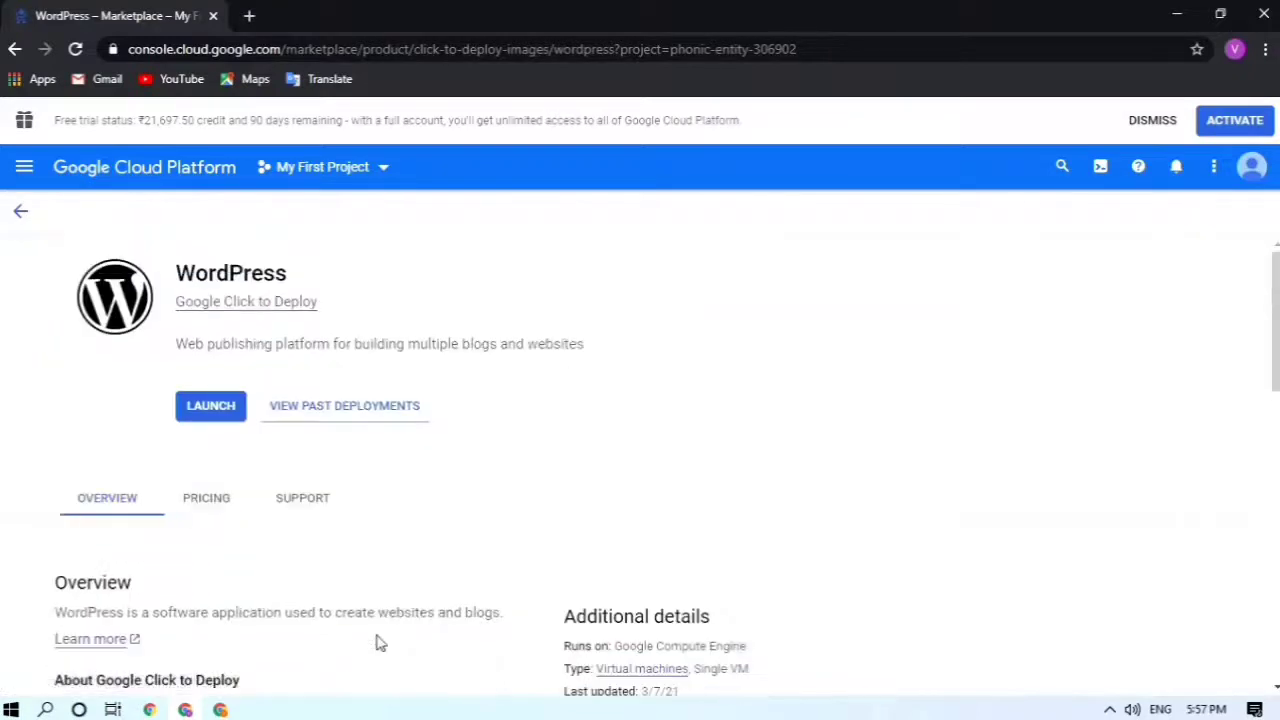
{"action": "left_click", "coordinate": [208, 406]}
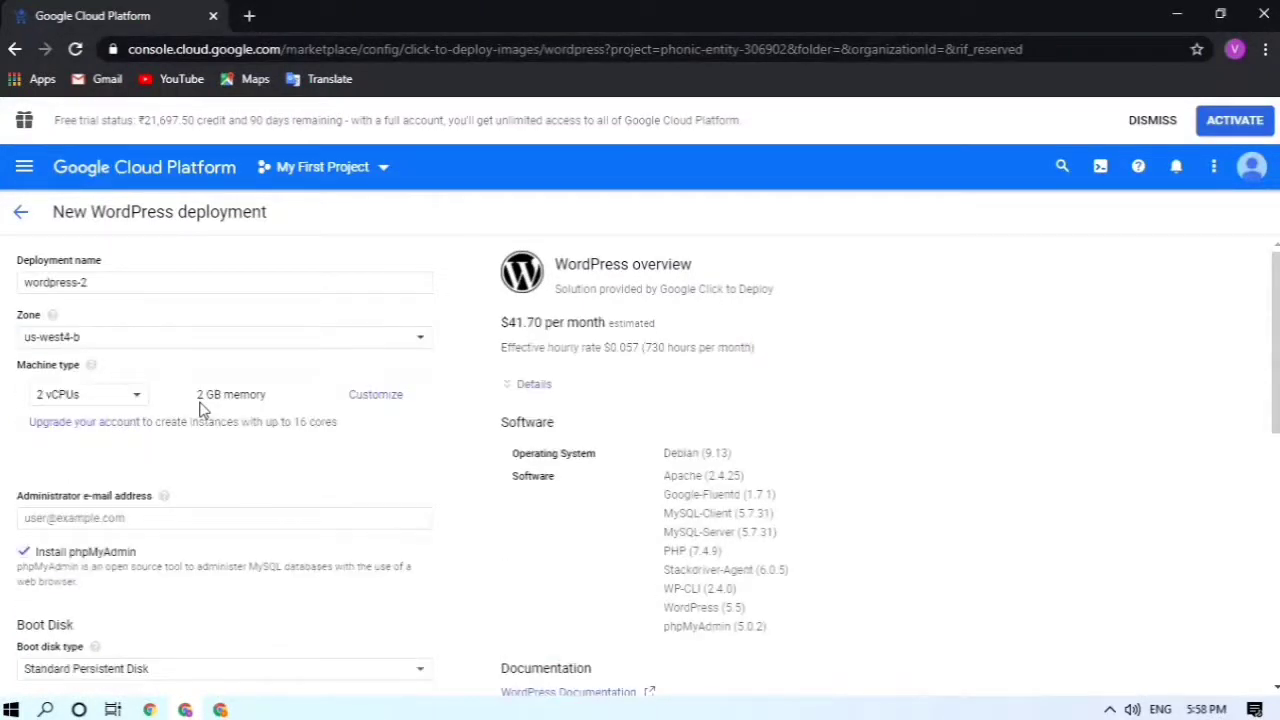
{"action": "left_click_drag", "start_coordinate": [17, 261], "coordinate": [107, 263]}
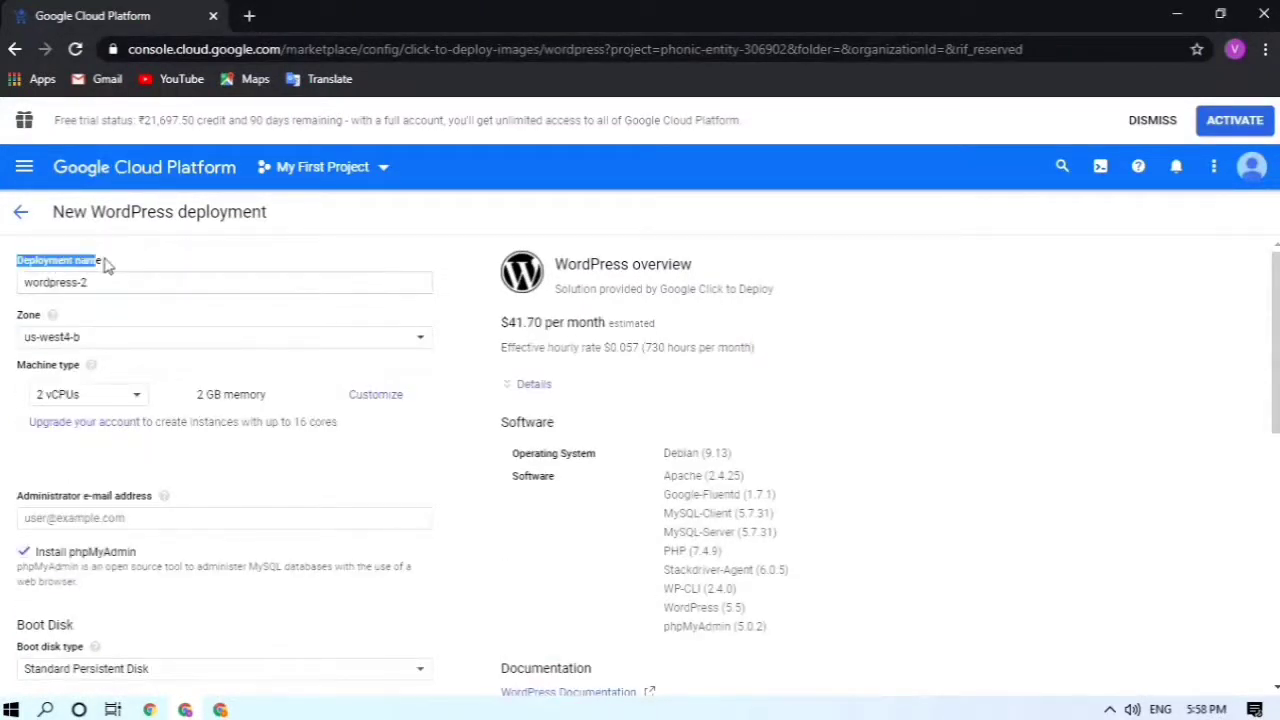
{"action": "left_click", "coordinate": [140, 286]}
{"action": "key", "text": "ctrl+a"}
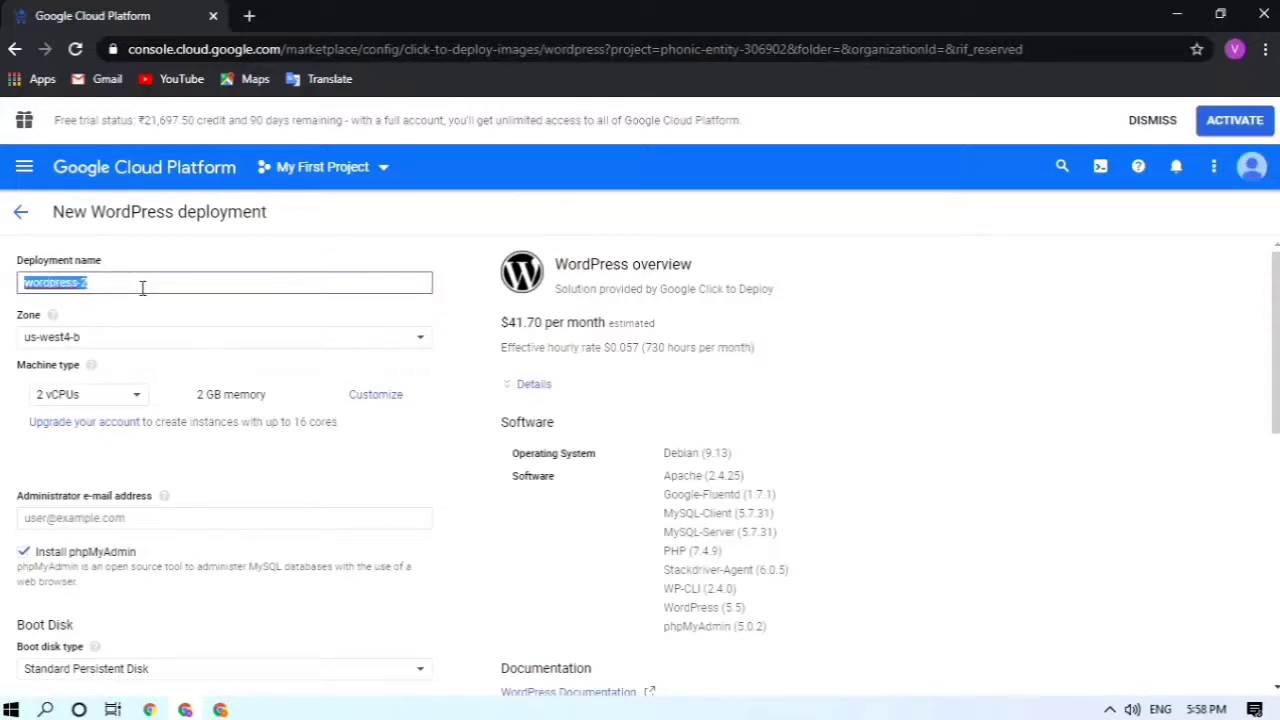
{"action": "left_click", "coordinate": [142, 287]}
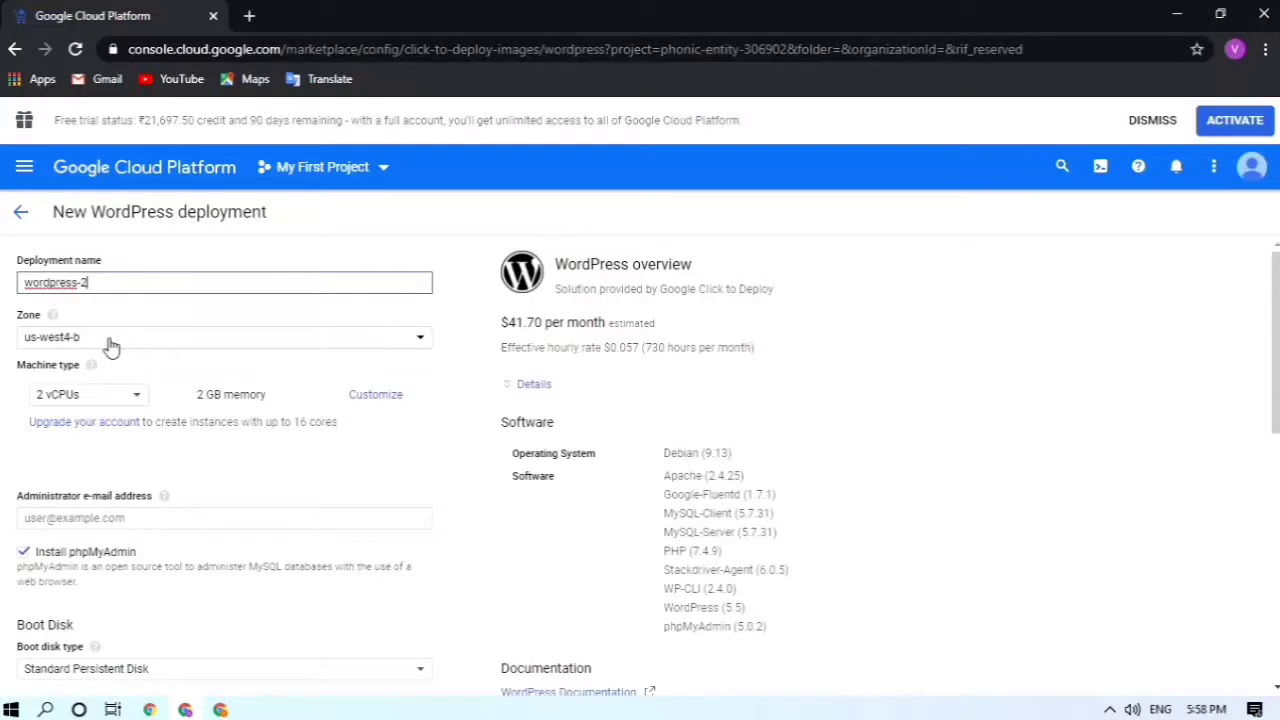
{"action": "left_click", "coordinate": [20, 345]}
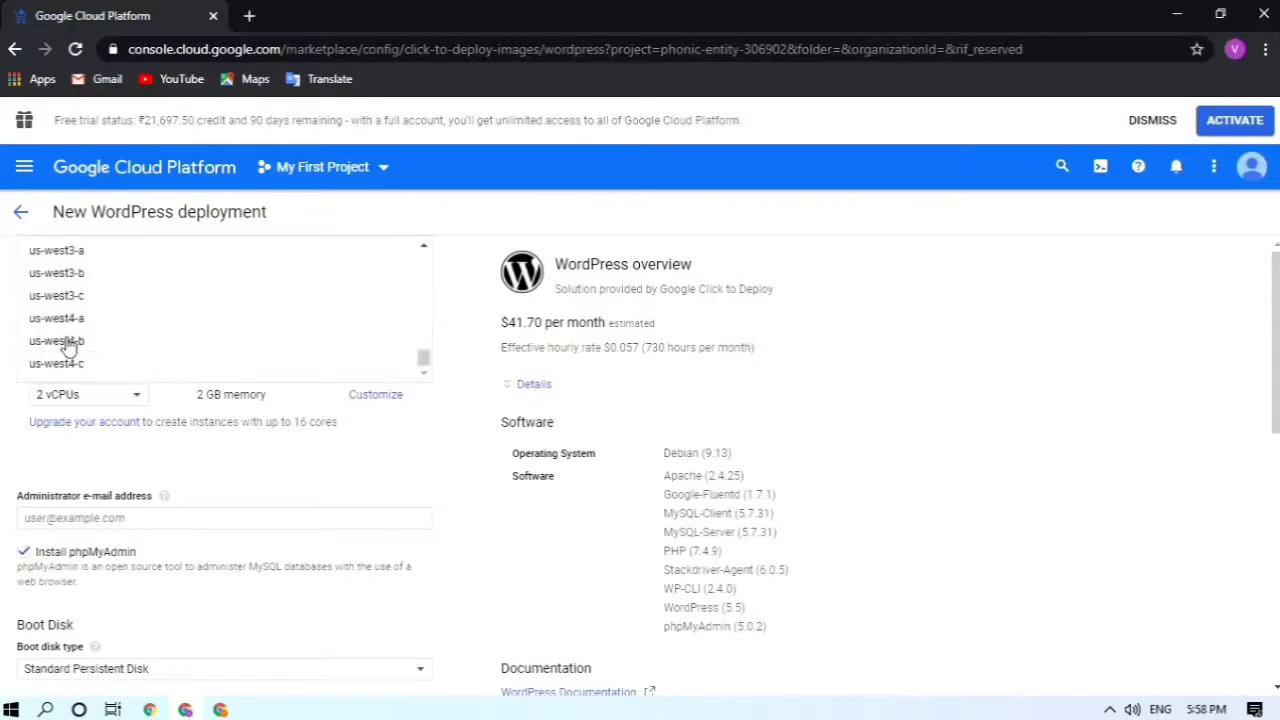
{"action": "left_click", "coordinate": [3, 333]}
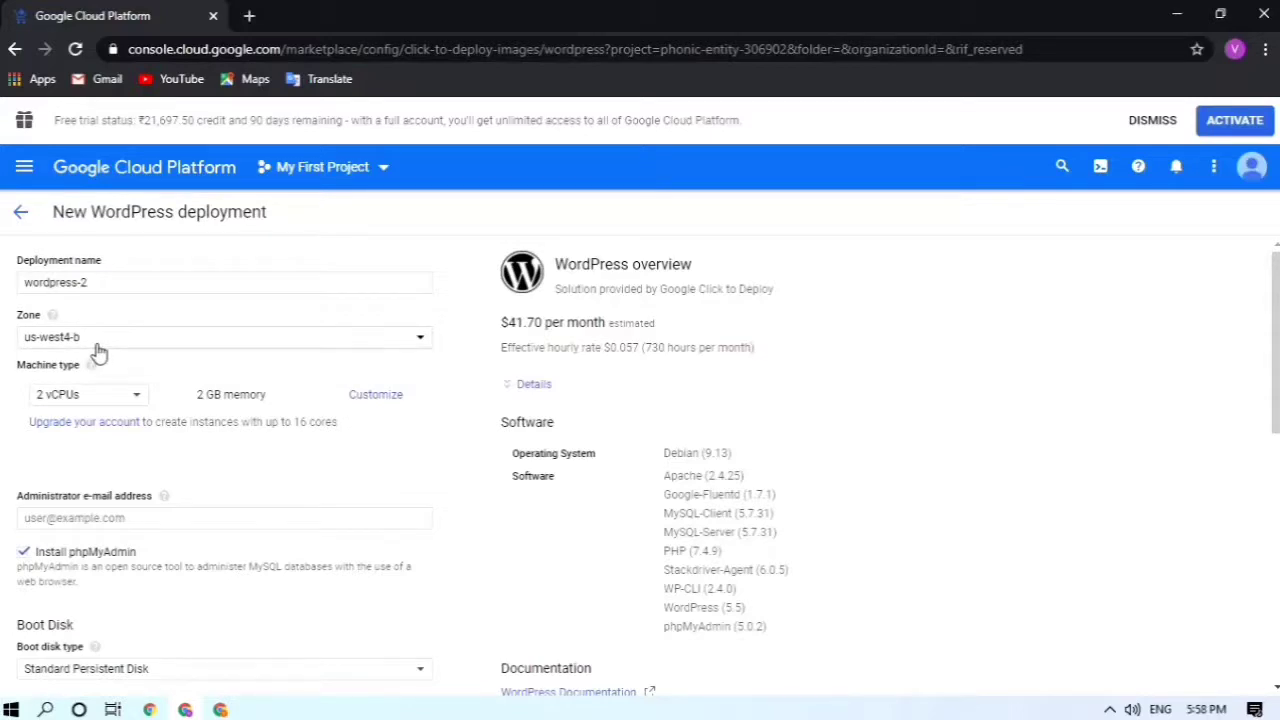
{"action": "left_click", "coordinate": [211, 345]}
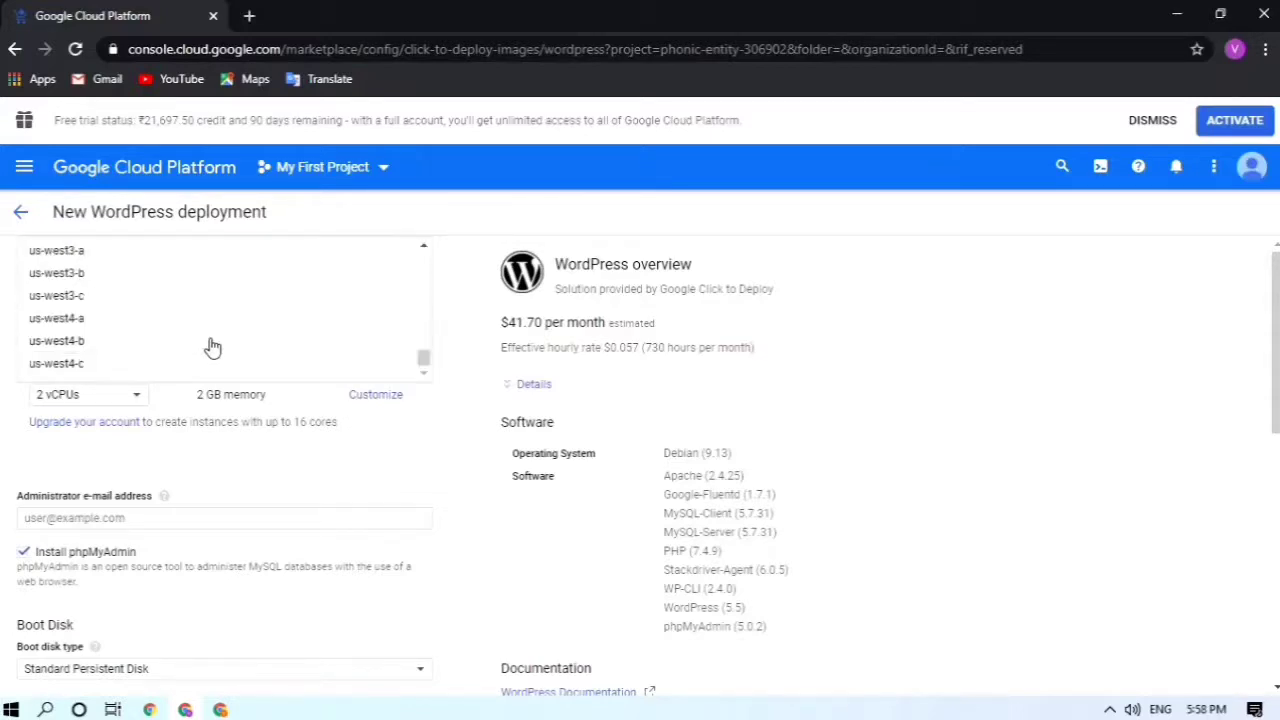
{"action": "scroll", "coordinate": [207, 320], "scroll_direction": "up", "scroll_amount": 10}
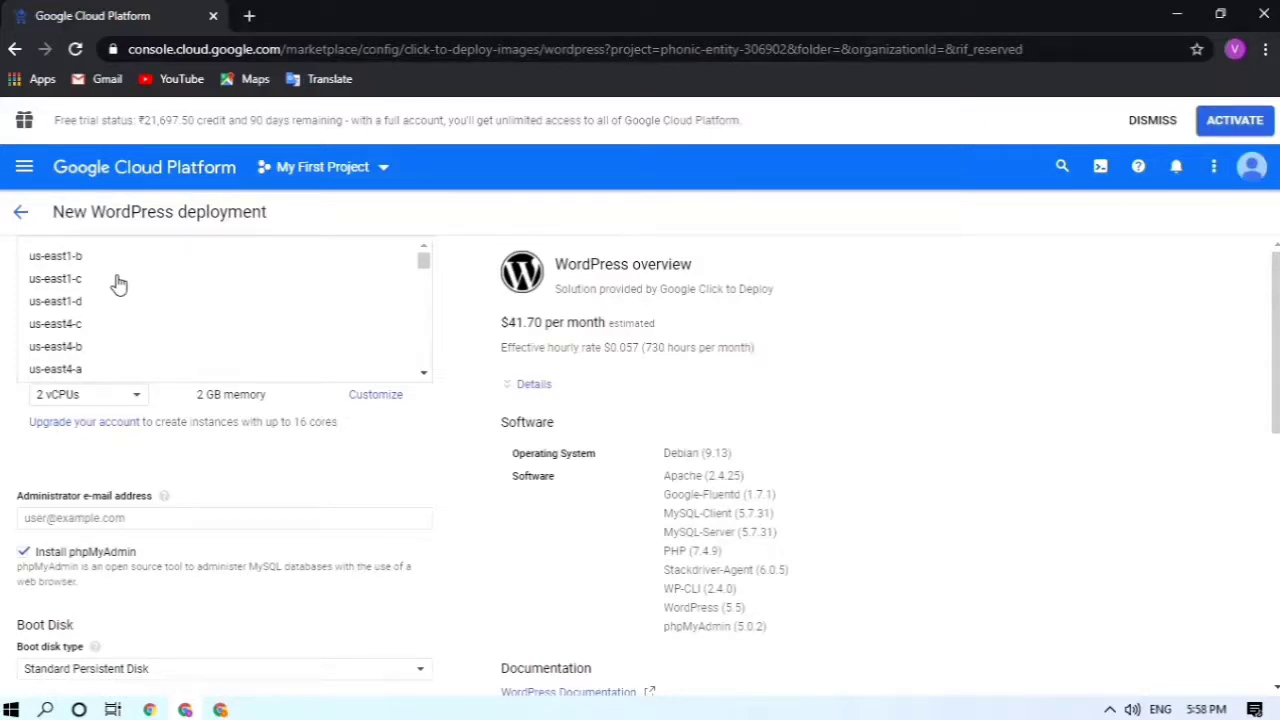
{"action": "left_click", "coordinate": [118, 285]}
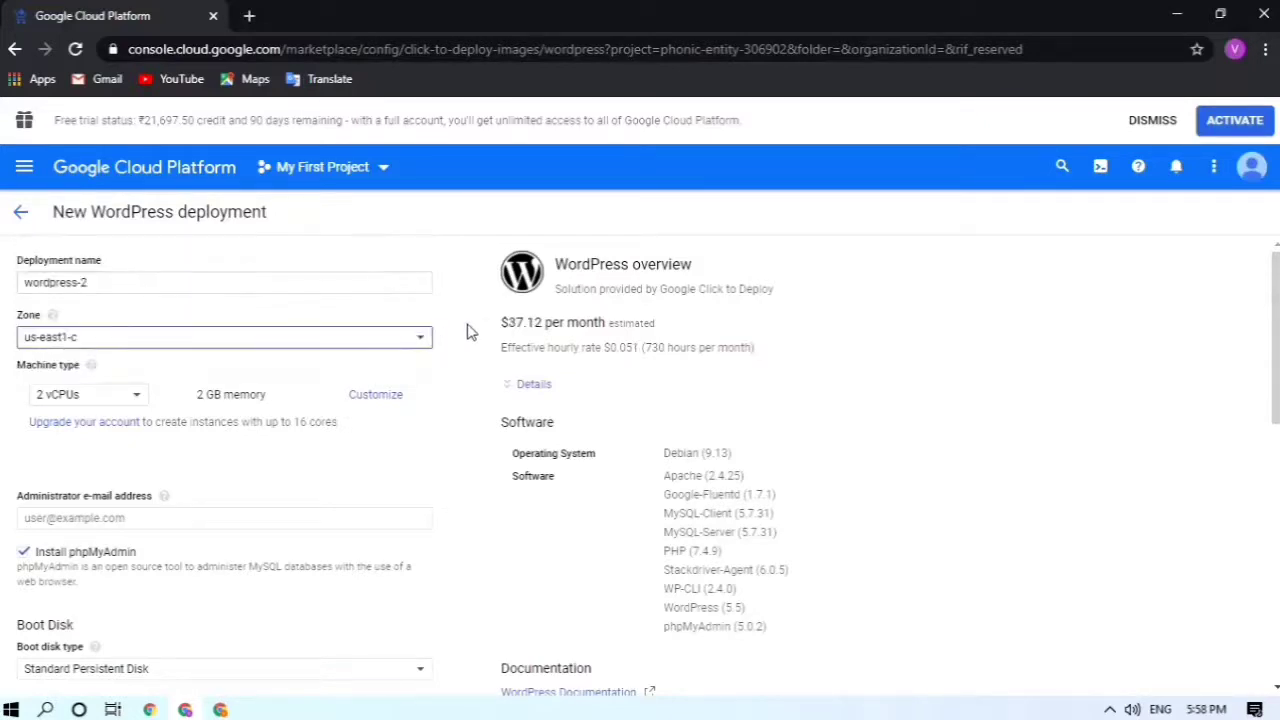
{"action": "left_click_drag", "start_coordinate": [497, 322], "coordinate": [611, 323]}
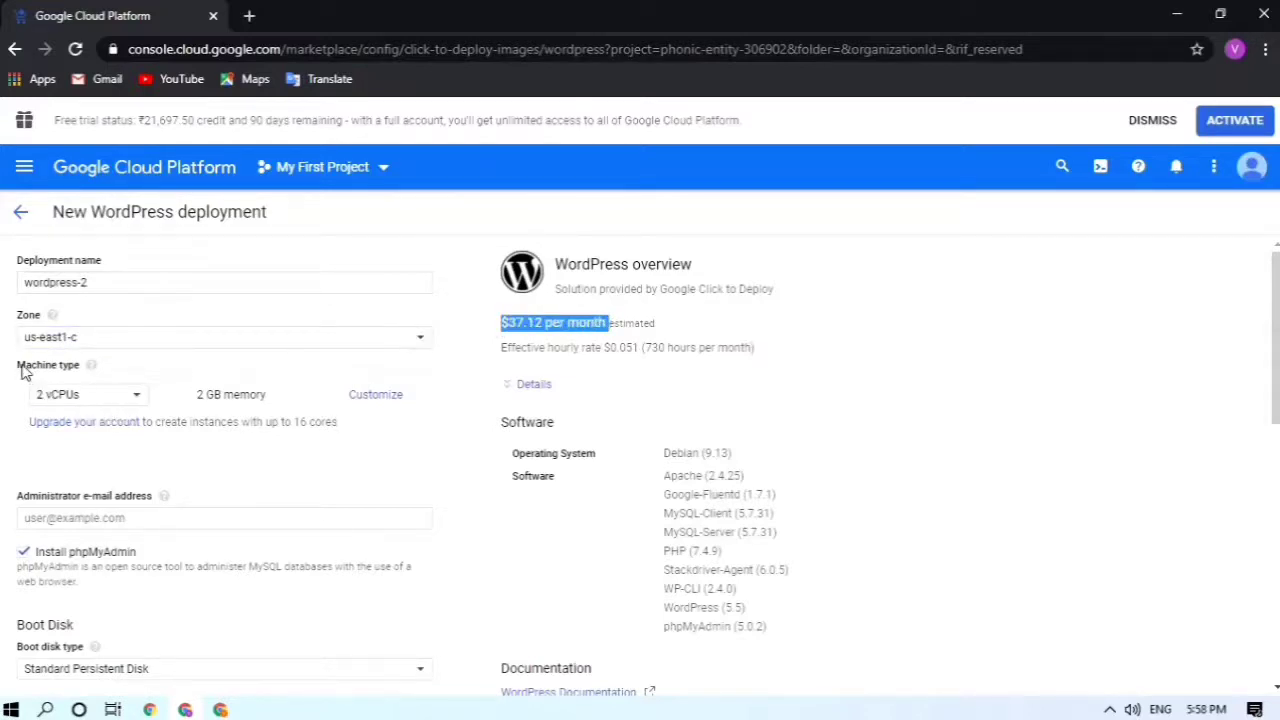
{"action": "left_click_drag", "start_coordinate": [24, 370], "coordinate": [64, 368]}
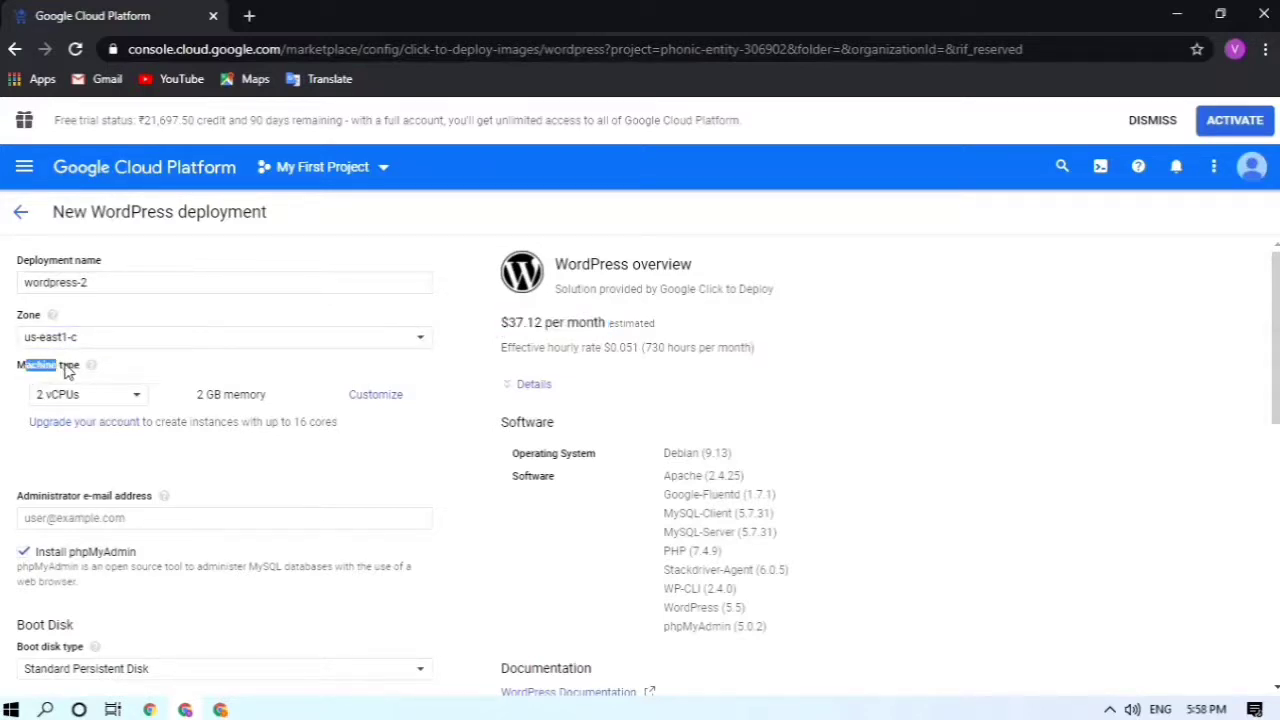
{"action": "left_click", "coordinate": [464, 481]}
Step: Try the small shared-vCPU machine type, then a customized 2 GB memory setup, and revert
{"action": "left_click", "coordinate": [85, 399]}
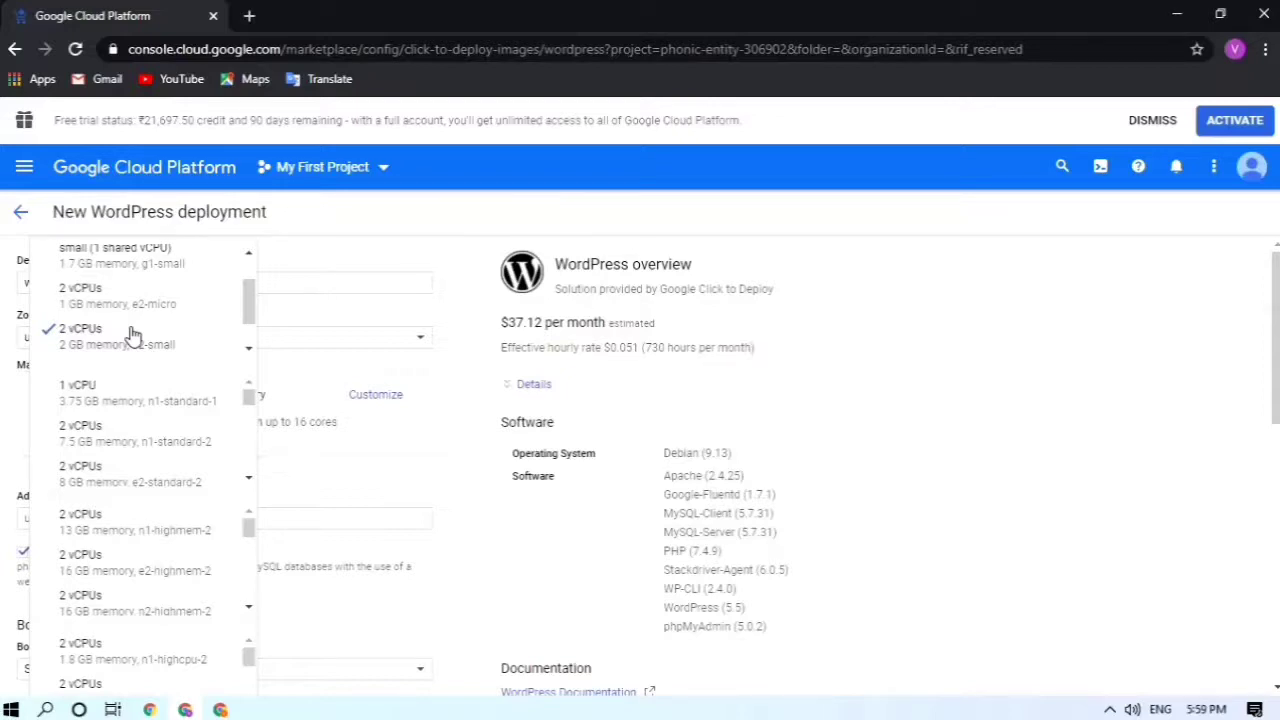
{"action": "left_click", "coordinate": [72, 402]}
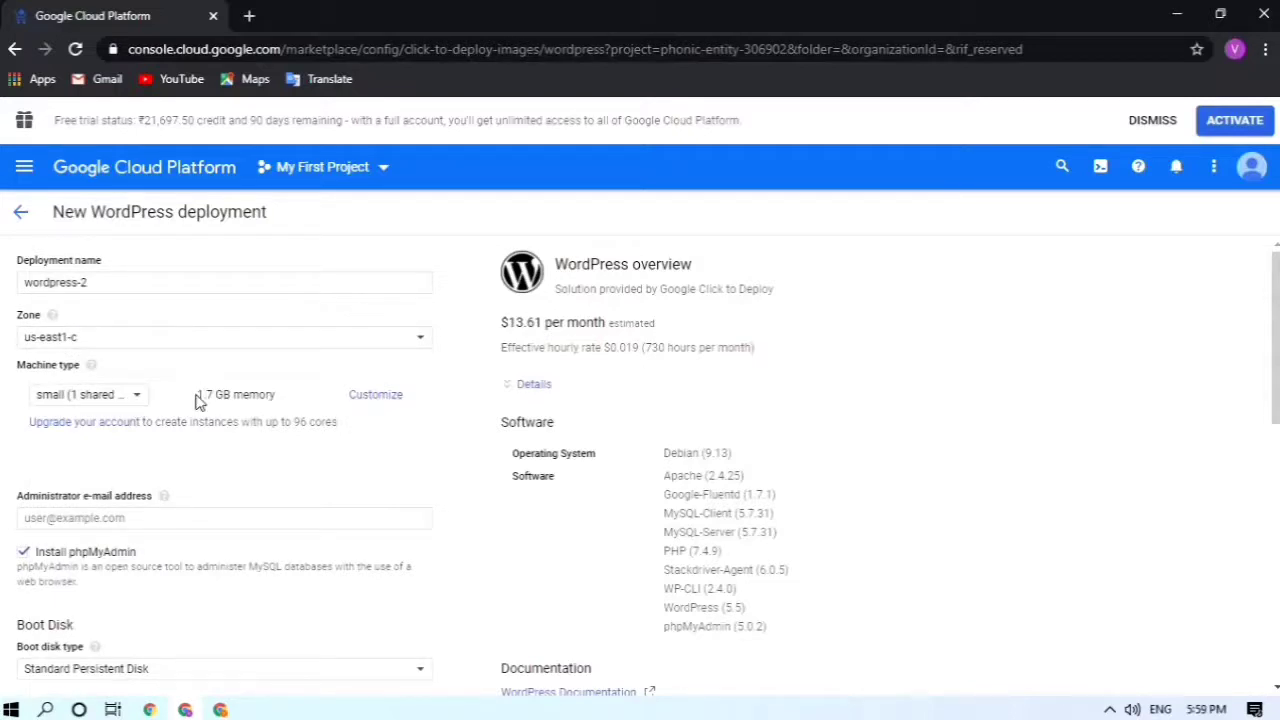
{"action": "left_click_drag", "start_coordinate": [204, 394], "coordinate": [276, 394]}
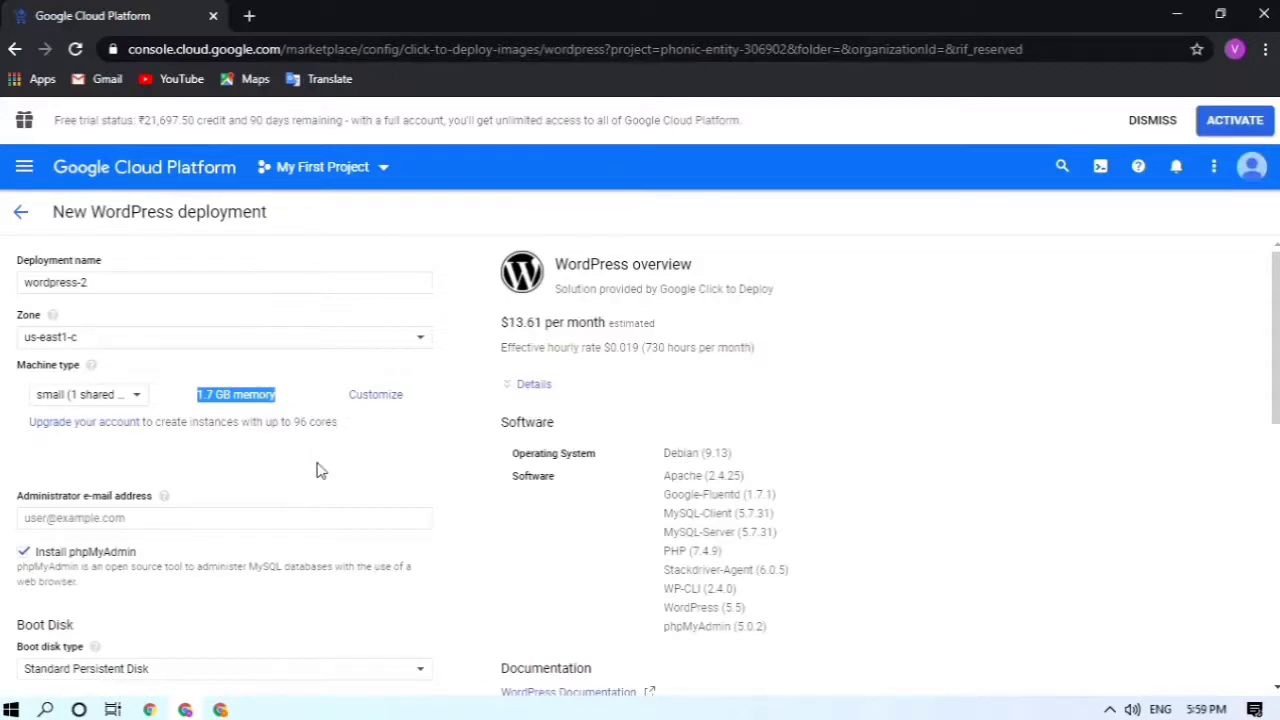
{"action": "scroll", "coordinate": [320, 470], "scroll_direction": "down", "scroll_amount": 1}
{"action": "left_click", "coordinate": [376, 322]}
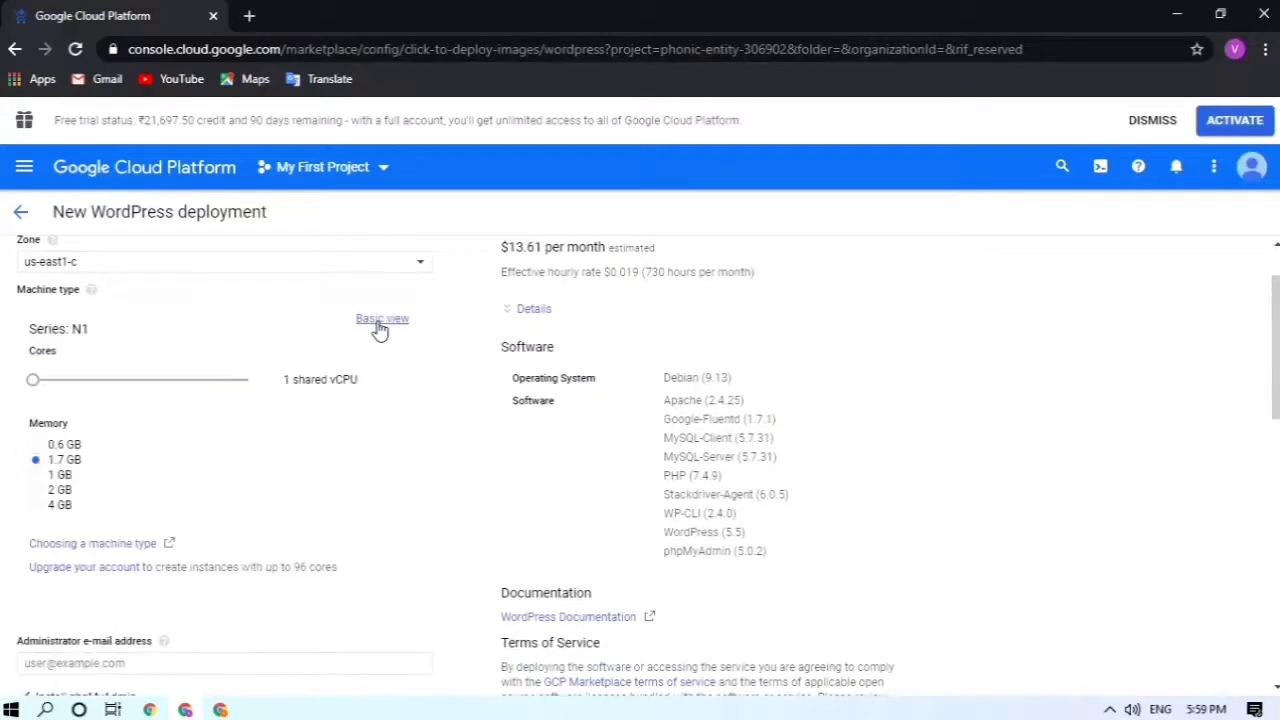
{"action": "left_click", "coordinate": [36, 490]}
{"action": "left_click", "coordinate": [380, 319]}
{"action": "scroll", "coordinate": [546, 437], "scroll_direction": "up", "scroll_amount": 2}
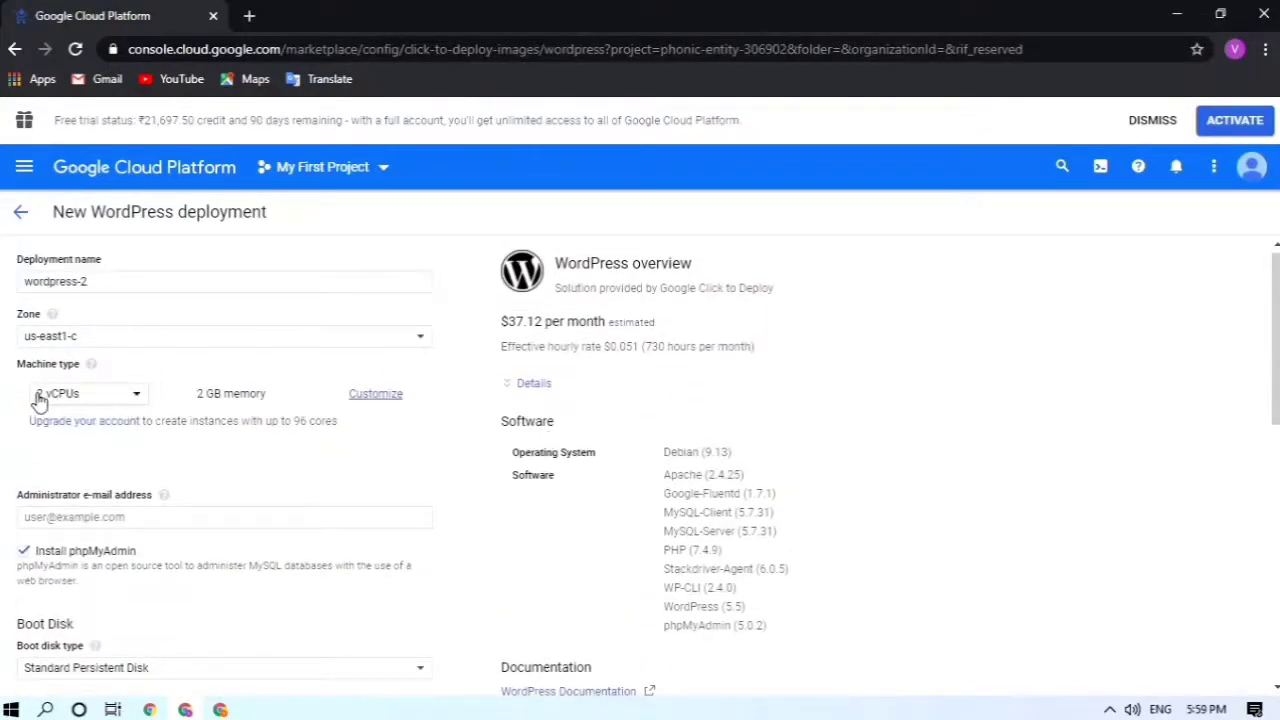
Step: Select small (1 shared vCPU, 1.7 GB), bringing the estimate to $13.61 per month
{"action": "left_click", "coordinate": [88, 398]}
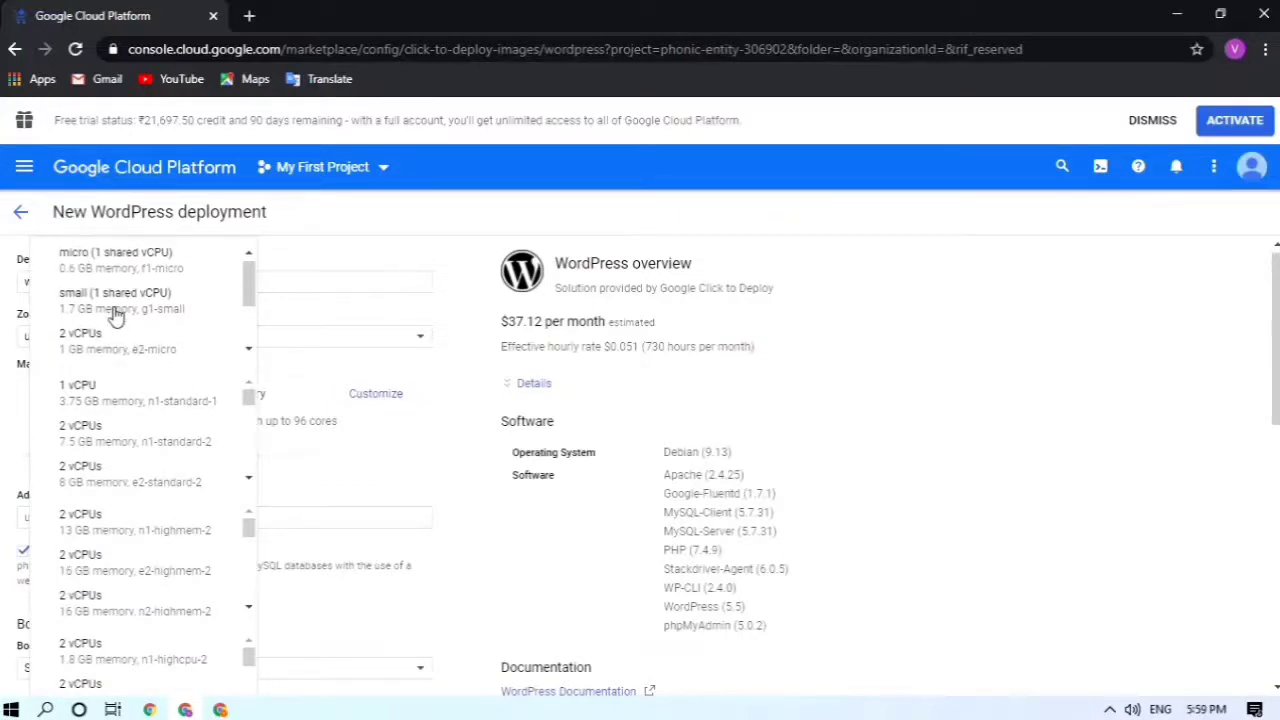
{"action": "left_click", "coordinate": [115, 300]}
{"action": "scroll", "coordinate": [505, 545], "scroll_direction": "down", "scroll_amount": 1}
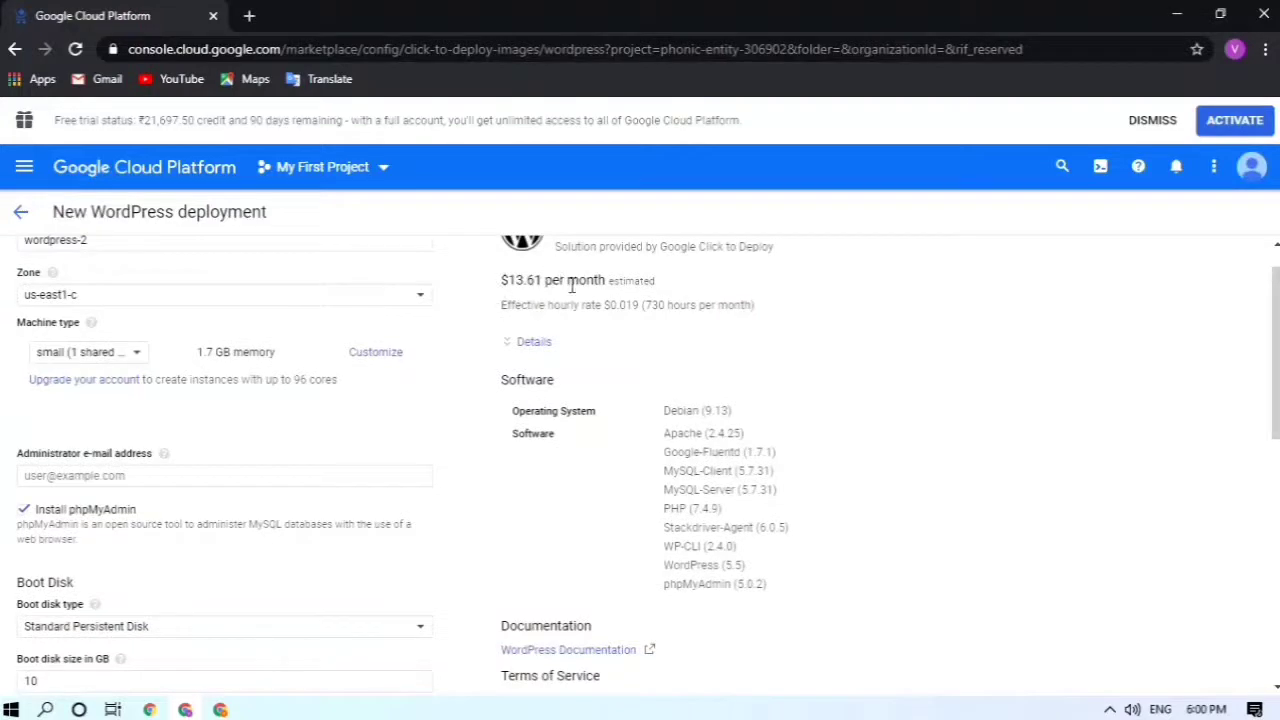
{"action": "left_click_drag", "start_coordinate": [570, 283], "coordinate": [611, 285]}
Step: Enter the administrator's e-mail address for the WordPress deployment
{"action": "left_click", "coordinate": [611, 285]}
{"action": "scroll", "coordinate": [311, 420], "scroll_direction": "down", "scroll_amount": 3}
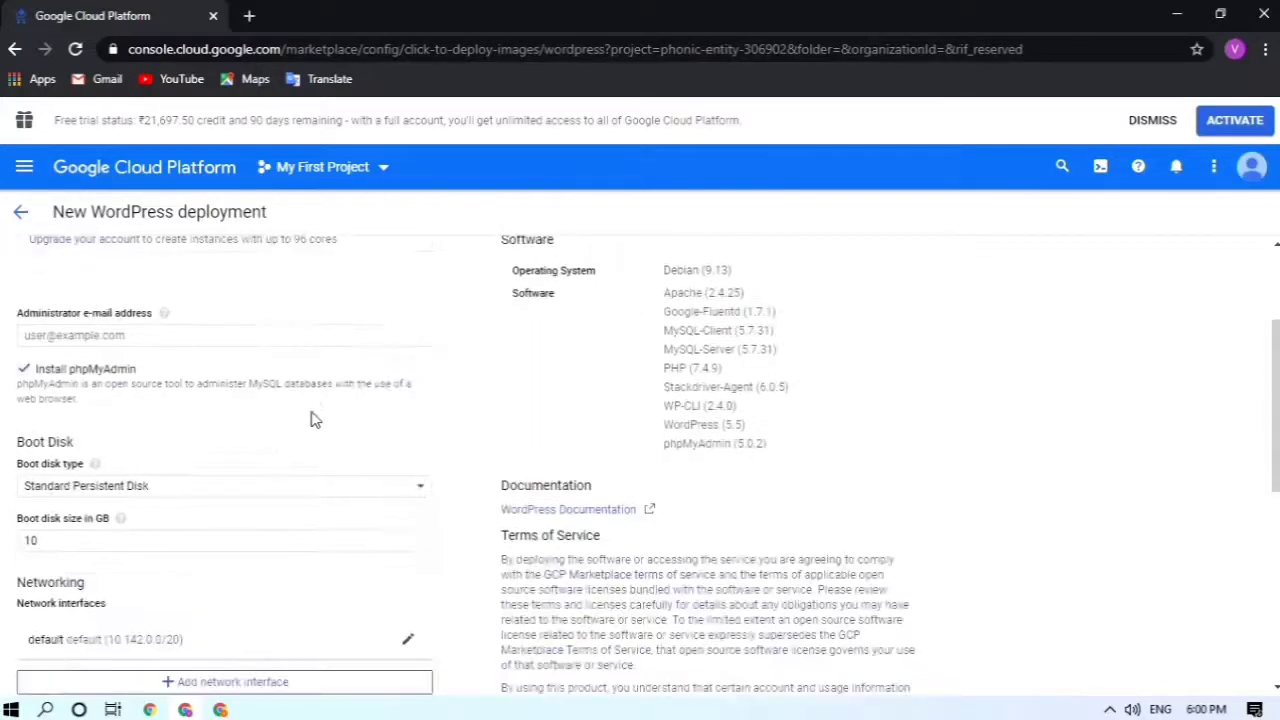
{"action": "left_click", "coordinate": [143, 334]}
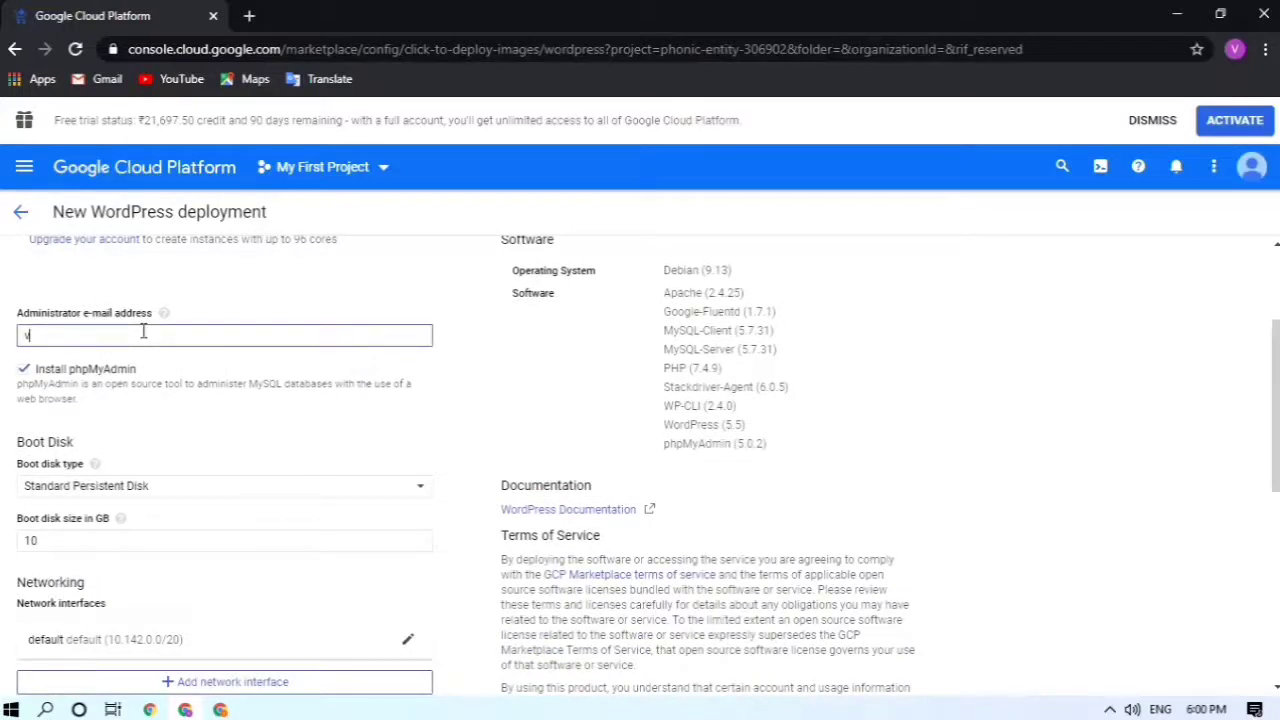
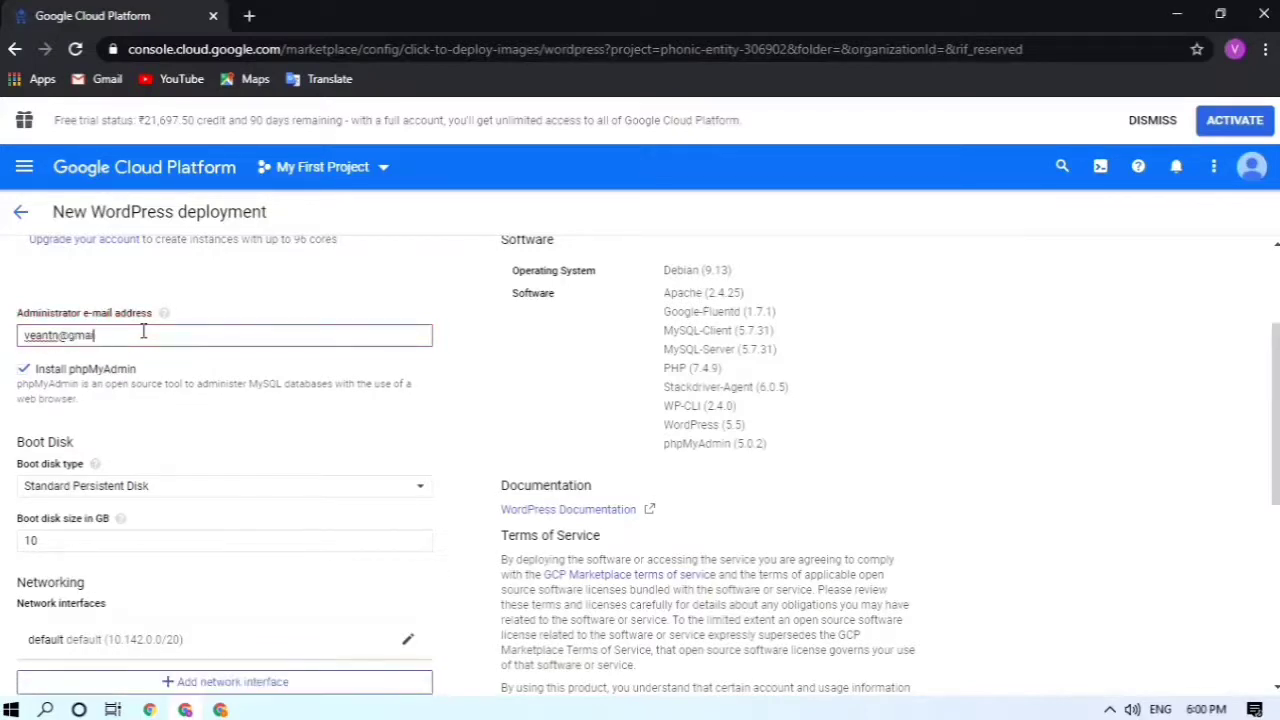
Step: Try a 20 GB boot disk and check the resulting 15.48 per month estimate
{"action": "scroll", "coordinate": [157, 403], "scroll_direction": "down", "scroll_amount": 1}
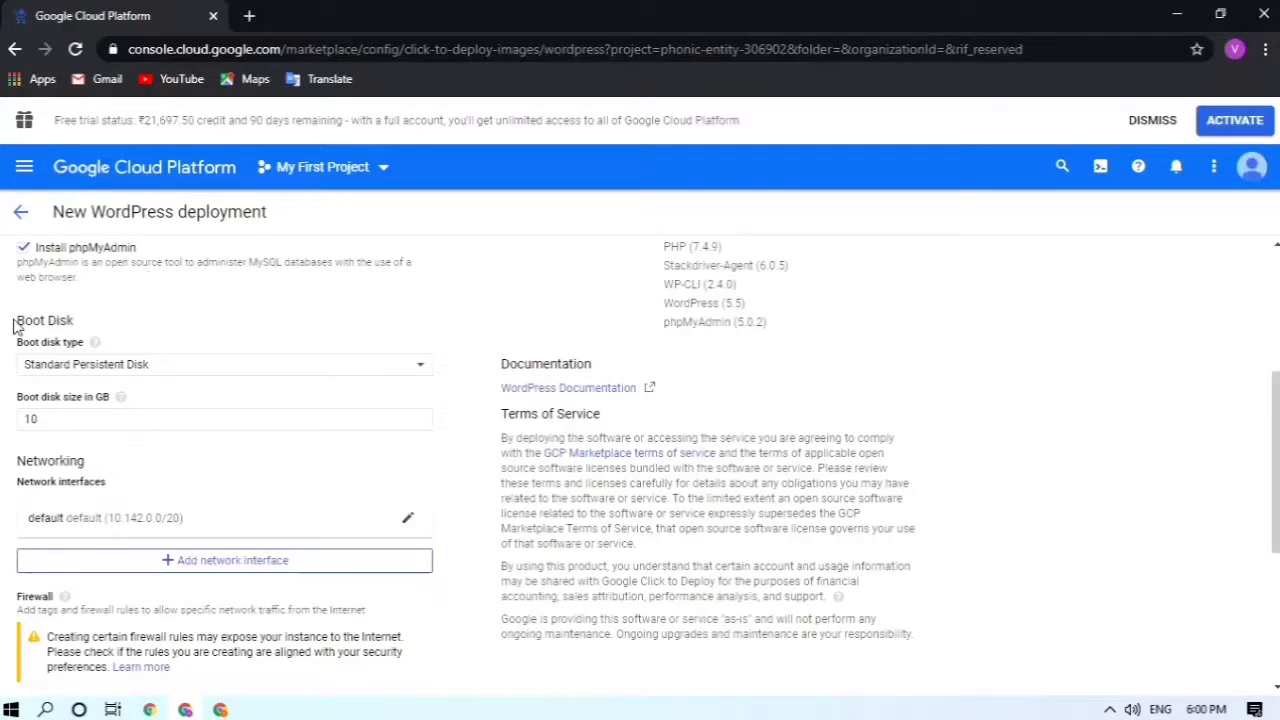
{"action": "left_click_drag", "start_coordinate": [14, 323], "coordinate": [84, 324]}
{"action": "left_click", "coordinate": [222, 316]}
{"action": "left_click", "coordinate": [266, 420]}
{"action": "key", "text": "BackSpace"}
{"action": "type", "text": "8"}
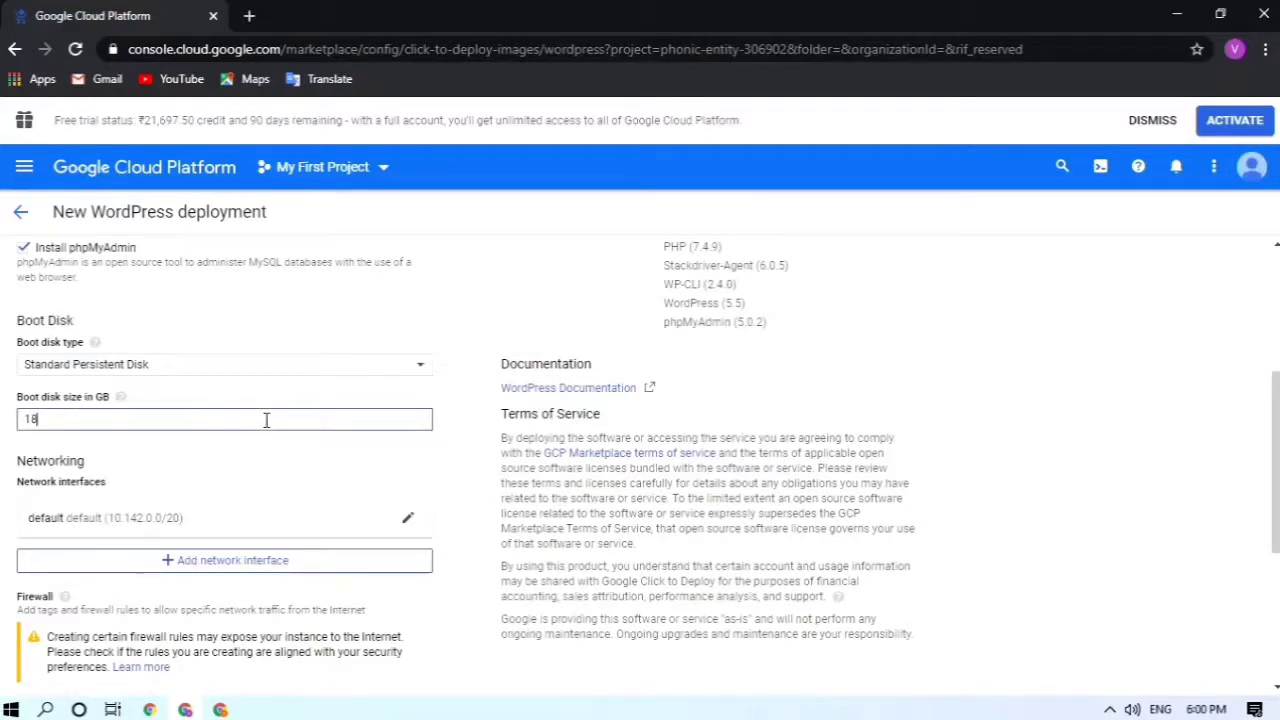
{"action": "key", "text": "BackSpace"}
{"action": "key", "text": "BackSpace"}
{"action": "type", "text": "20"}
{"action": "scroll", "coordinate": [670, 305], "scroll_direction": "up", "scroll_amount": 3}
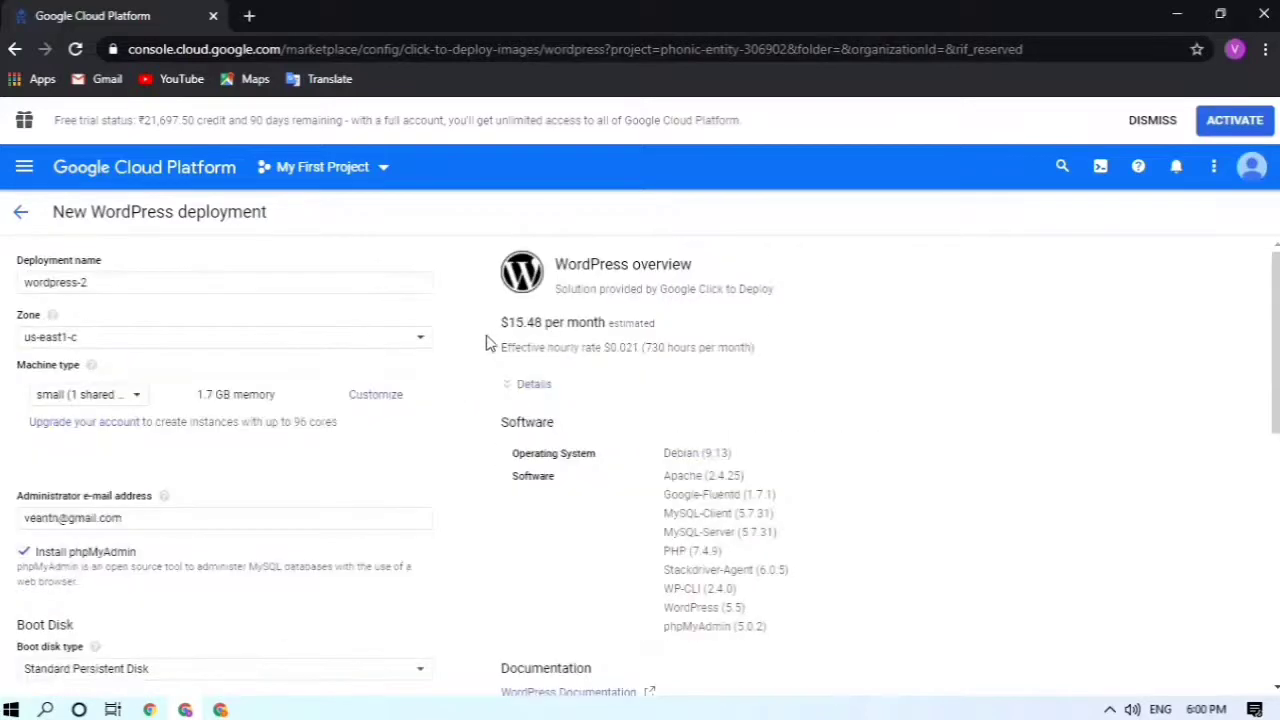
{"action": "left_click_drag", "start_coordinate": [510, 323], "coordinate": [604, 330]}
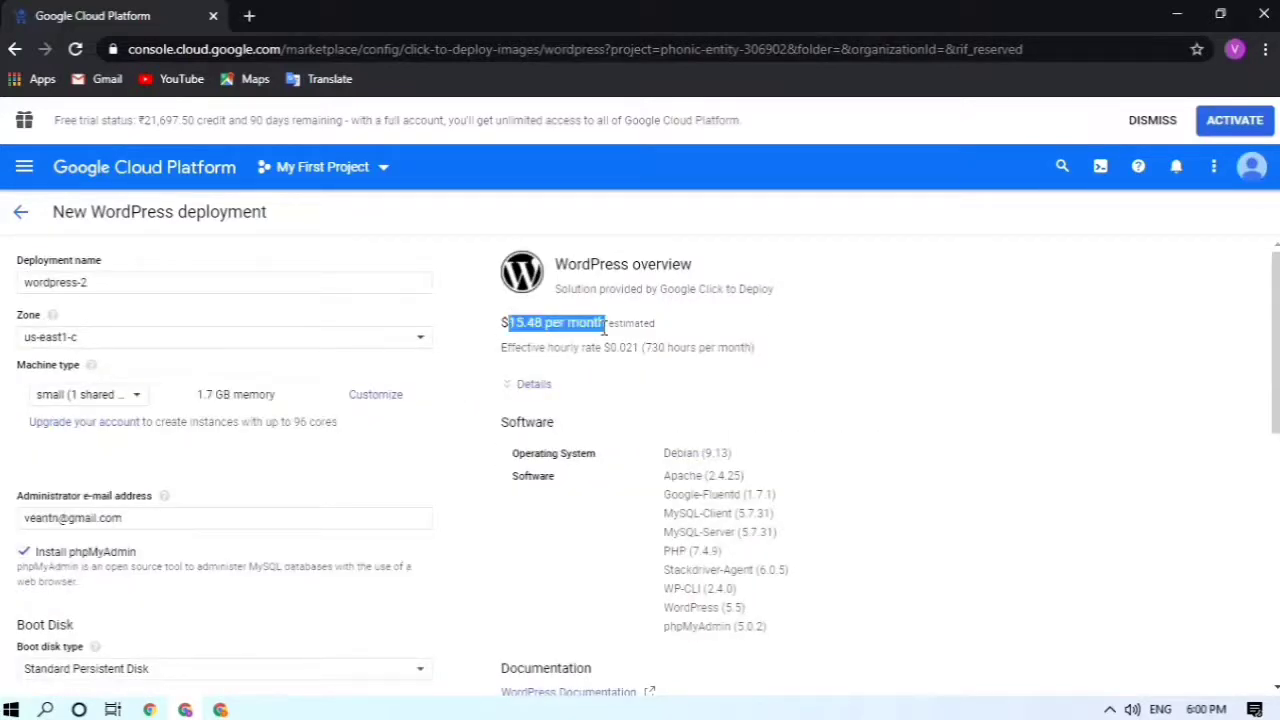
{"action": "scroll", "coordinate": [604, 330], "scroll_direction": "down", "scroll_amount": 3}
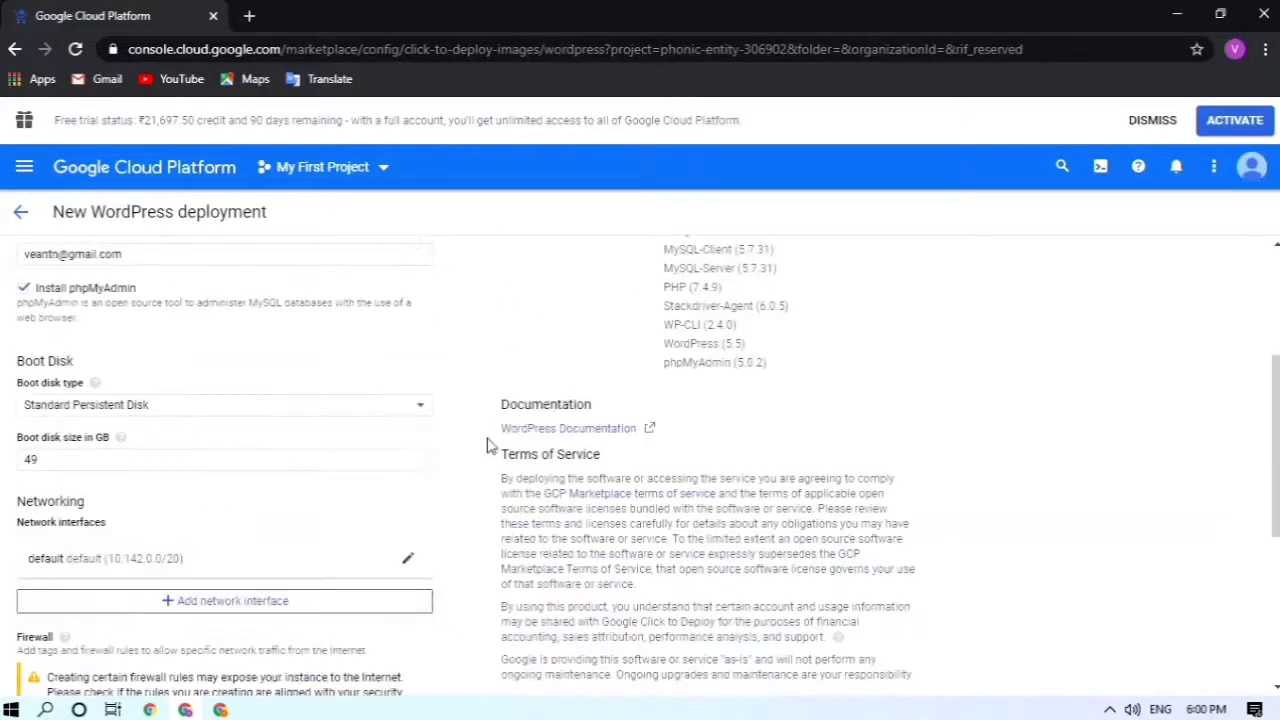
{"action": "scroll", "coordinate": [407, 428], "scroll_direction": "down", "scroll_amount": 1}
Step: Set the boot disk size back to 10 GB, restoring the $13.61 monthly estimate
{"action": "left_click", "coordinate": [220, 376]}
{"action": "key", "text": "BackSpace"}
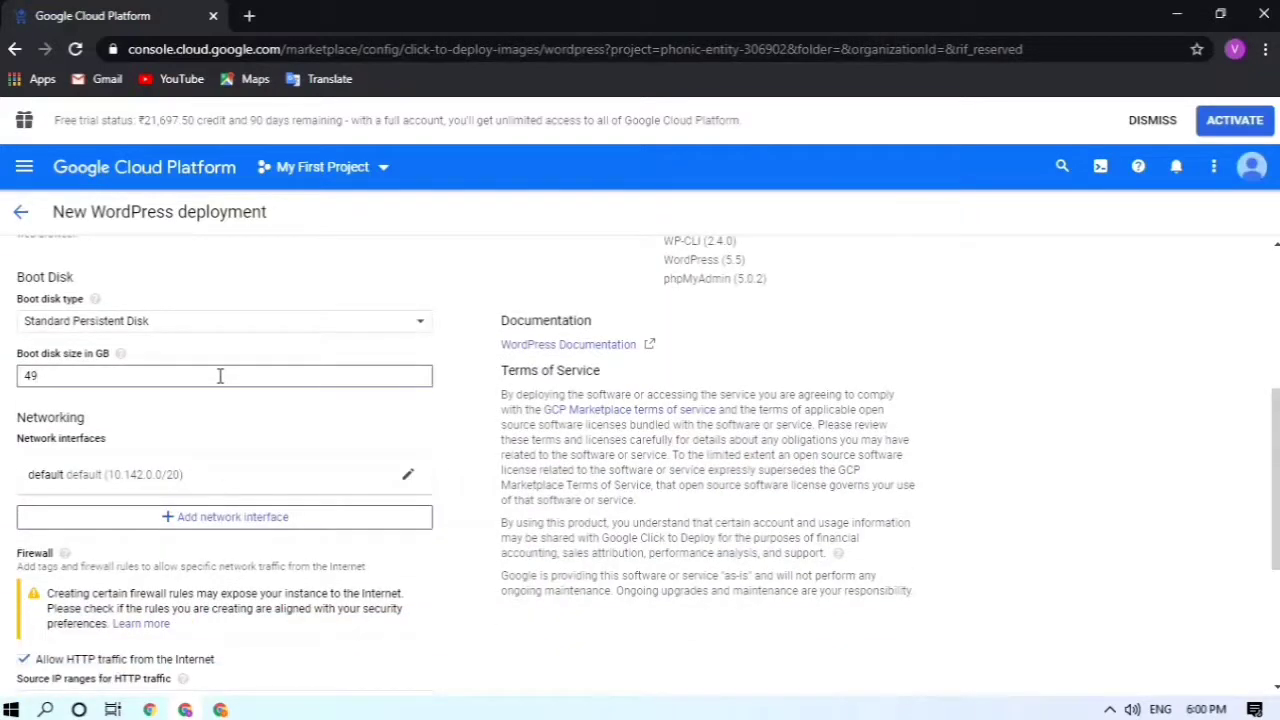
{"action": "key", "text": "BackSpace"}
{"action": "type", "text": "10"}
{"action": "left_click", "coordinate": [877, 397]}
{"action": "scroll", "coordinate": [877, 397], "scroll_direction": "up", "scroll_amount": 3}
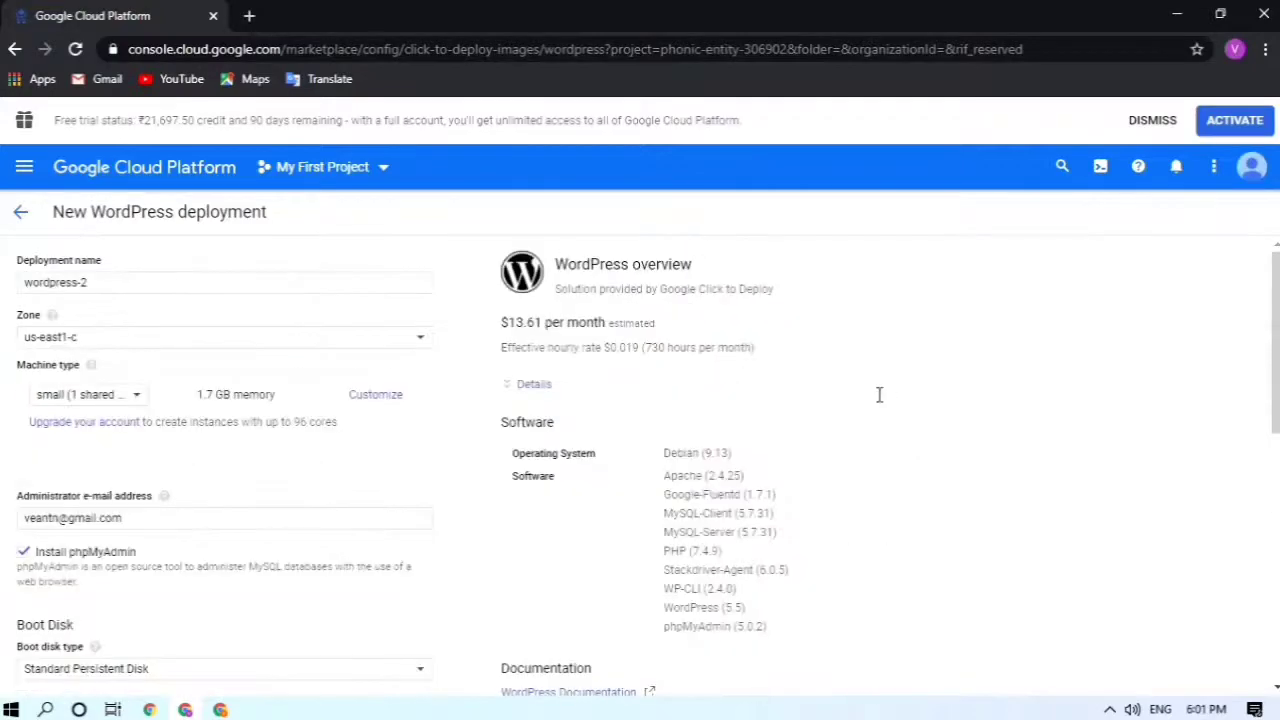
{"action": "left_click_drag", "start_coordinate": [504, 322], "coordinate": [550, 324]}
{"action": "scroll", "coordinate": [551, 329], "scroll_direction": "down", "scroll_amount": 10}
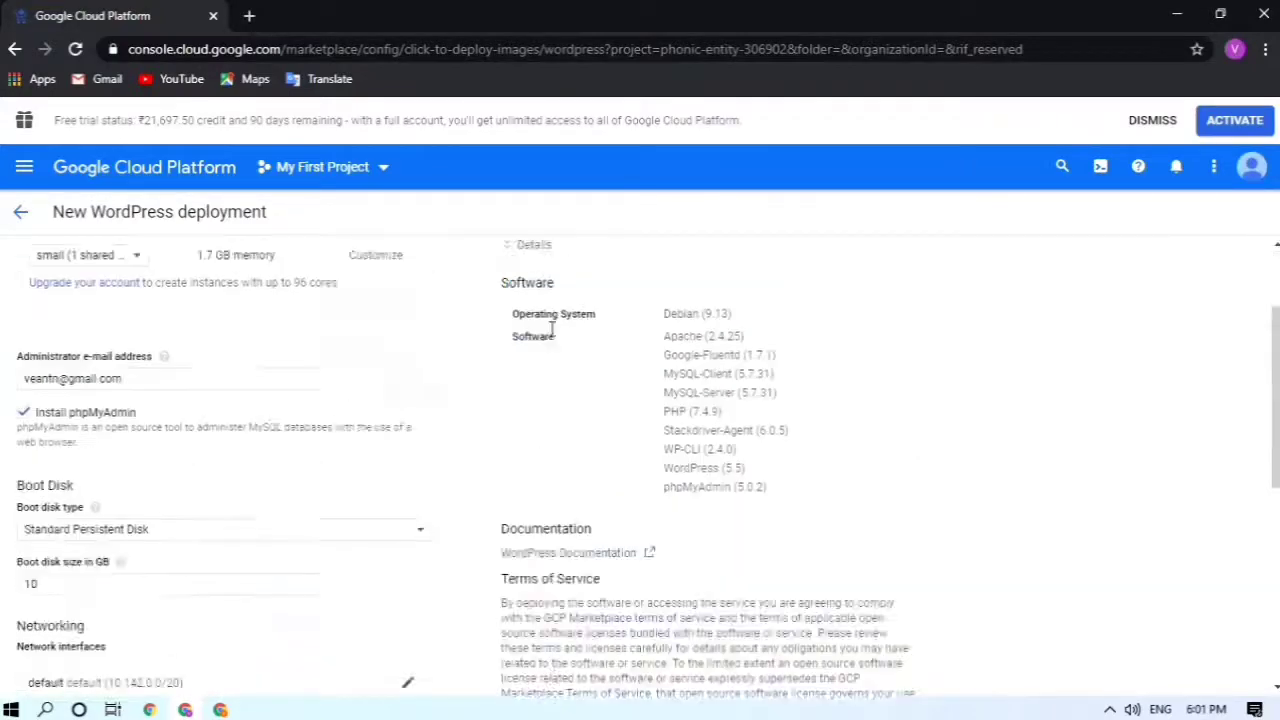
{"action": "scroll", "coordinate": [490, 330], "scroll_direction": "up", "scroll_amount": 2}
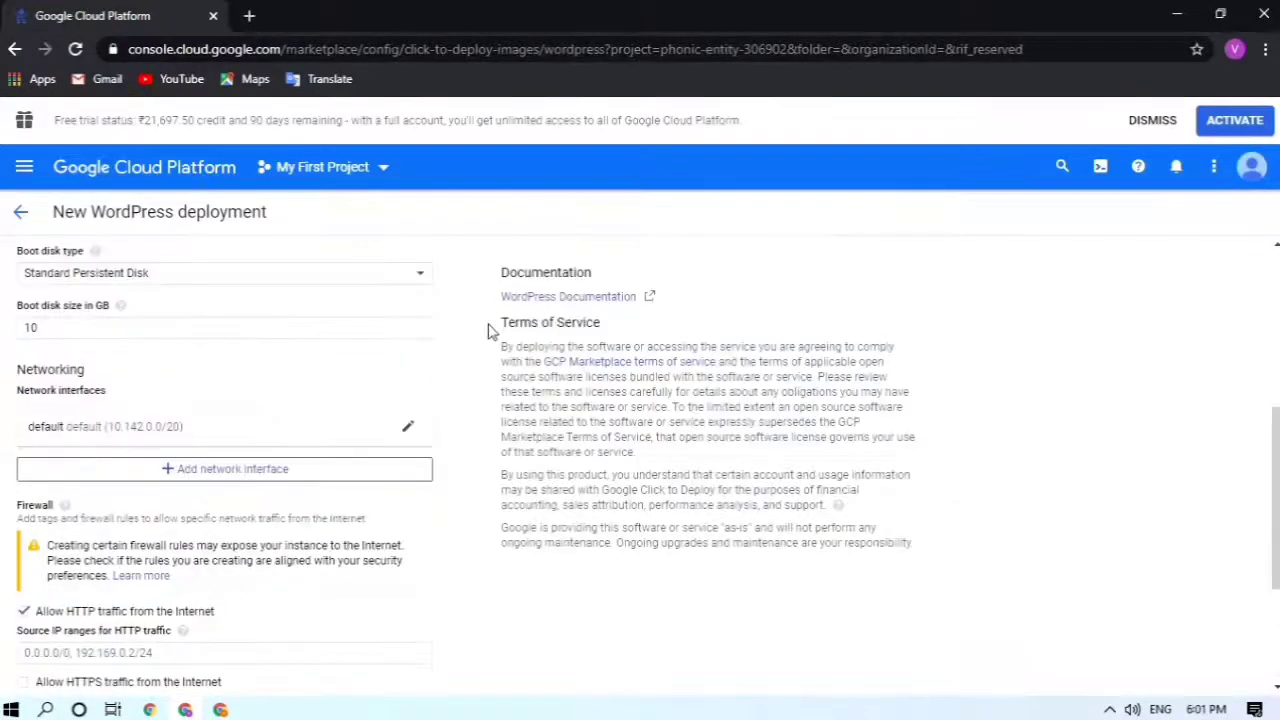
{"action": "scroll", "coordinate": [477, 566], "scroll_direction": "down", "scroll_amount": 2}
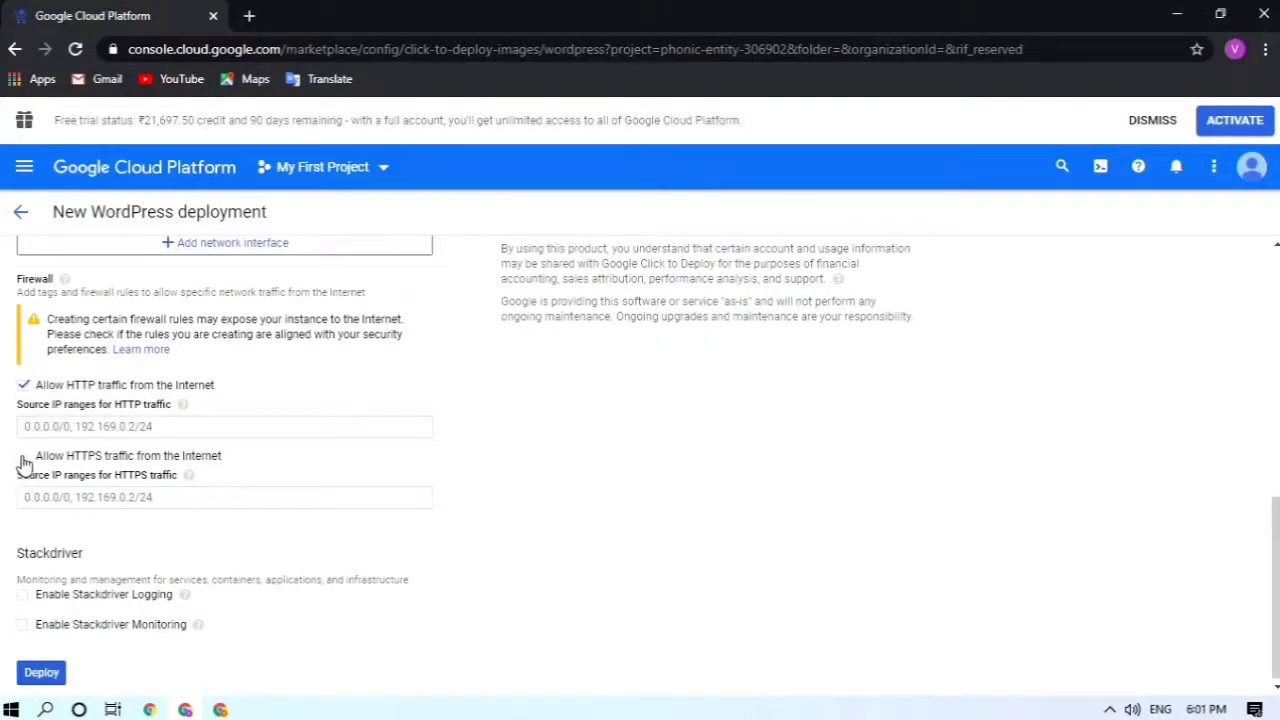
Step: Tick 'Allow HTTPS traffic from the Internet' and deploy wordpress-2
{"action": "left_click", "coordinate": [23, 459]}
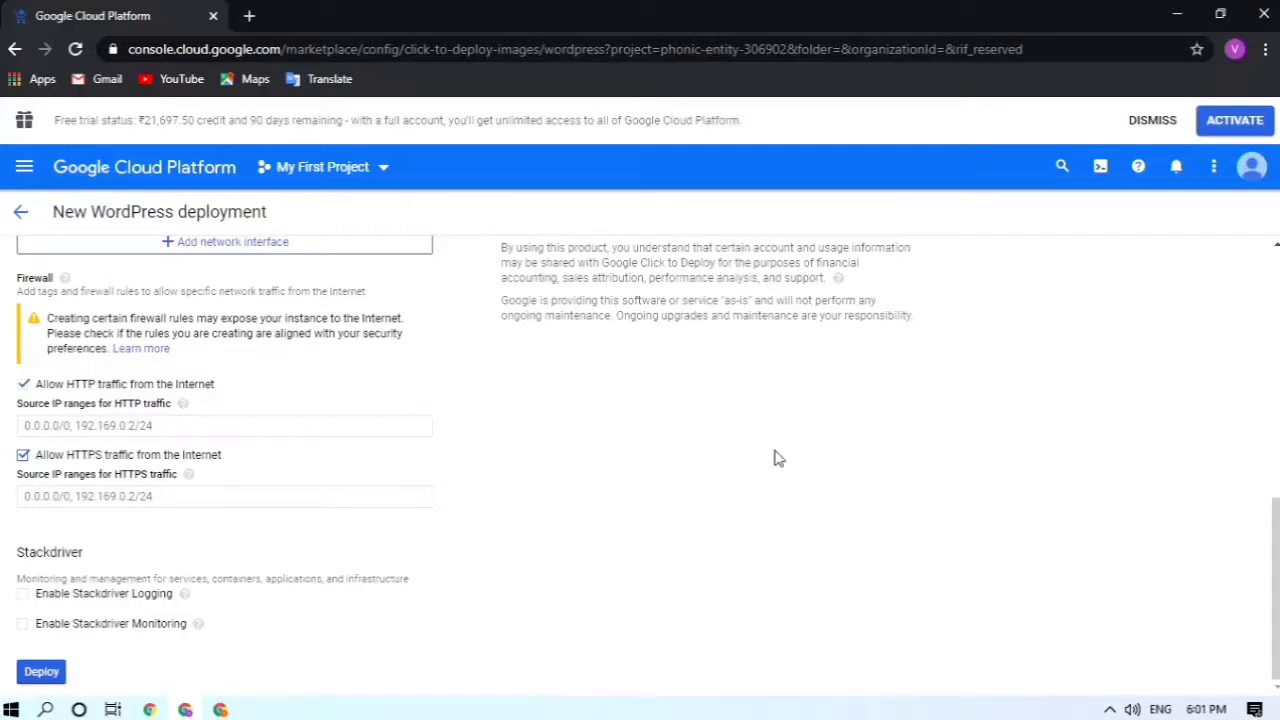
{"action": "scroll", "coordinate": [775, 458], "scroll_direction": "up", "scroll_amount": 7}
{"action": "scroll", "coordinate": [775, 458], "scroll_direction": "down", "scroll_amount": 7}
{"action": "left_click", "coordinate": [48, 674]}
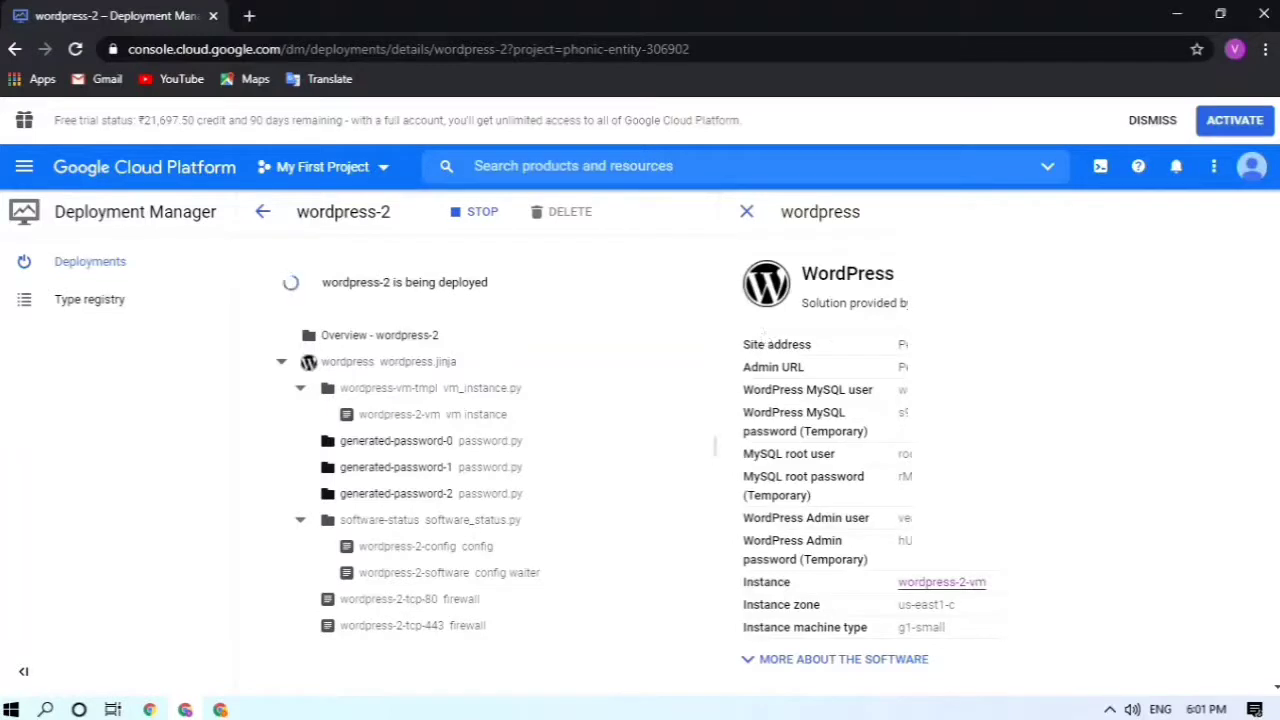
{"action": "scroll", "coordinate": [763, 331], "scroll_direction": "down", "scroll_amount": 2}
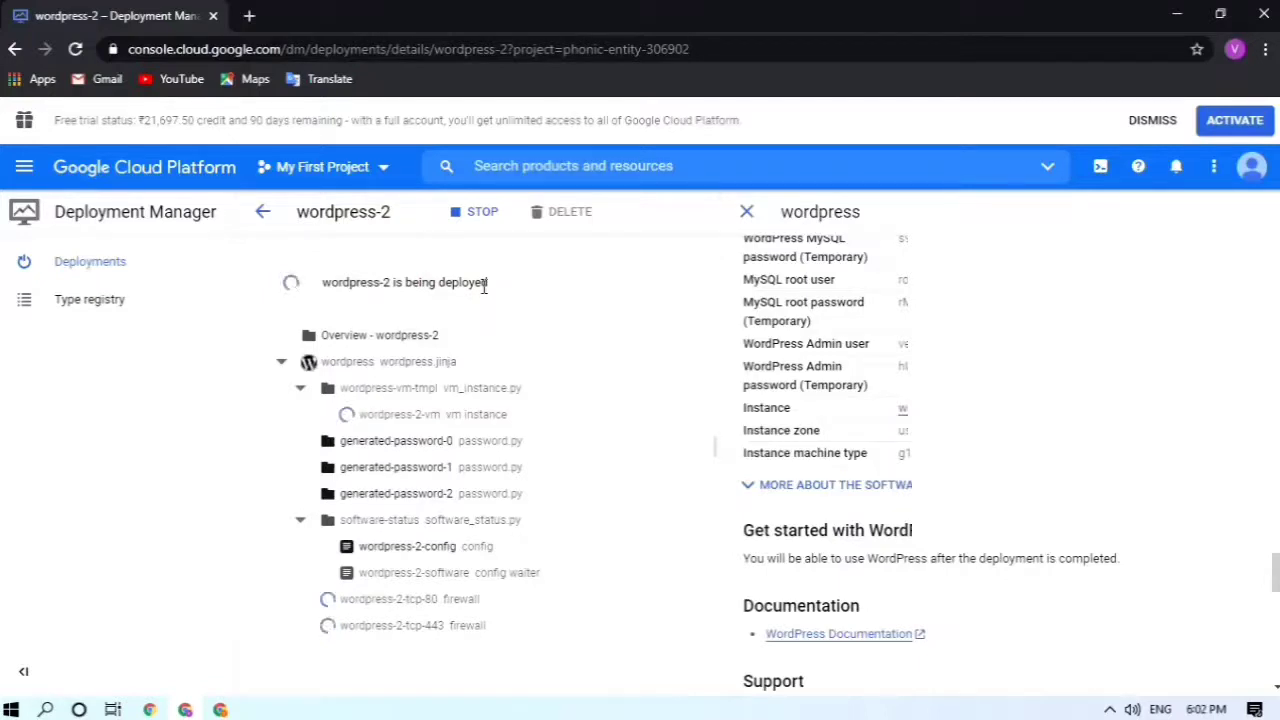
{"action": "left_click_drag", "start_coordinate": [321, 283], "coordinate": [514, 292]}
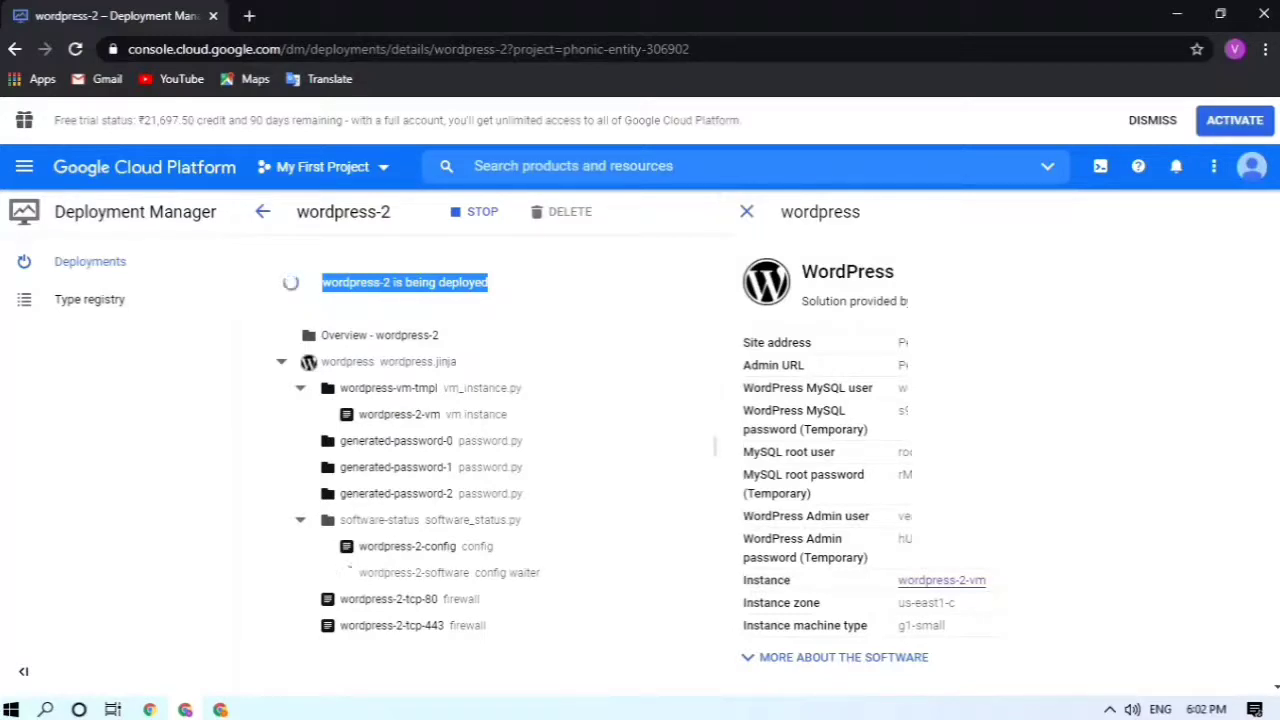
{"action": "scroll", "coordinate": [955, 450], "scroll_direction": "down", "scroll_amount": 3}
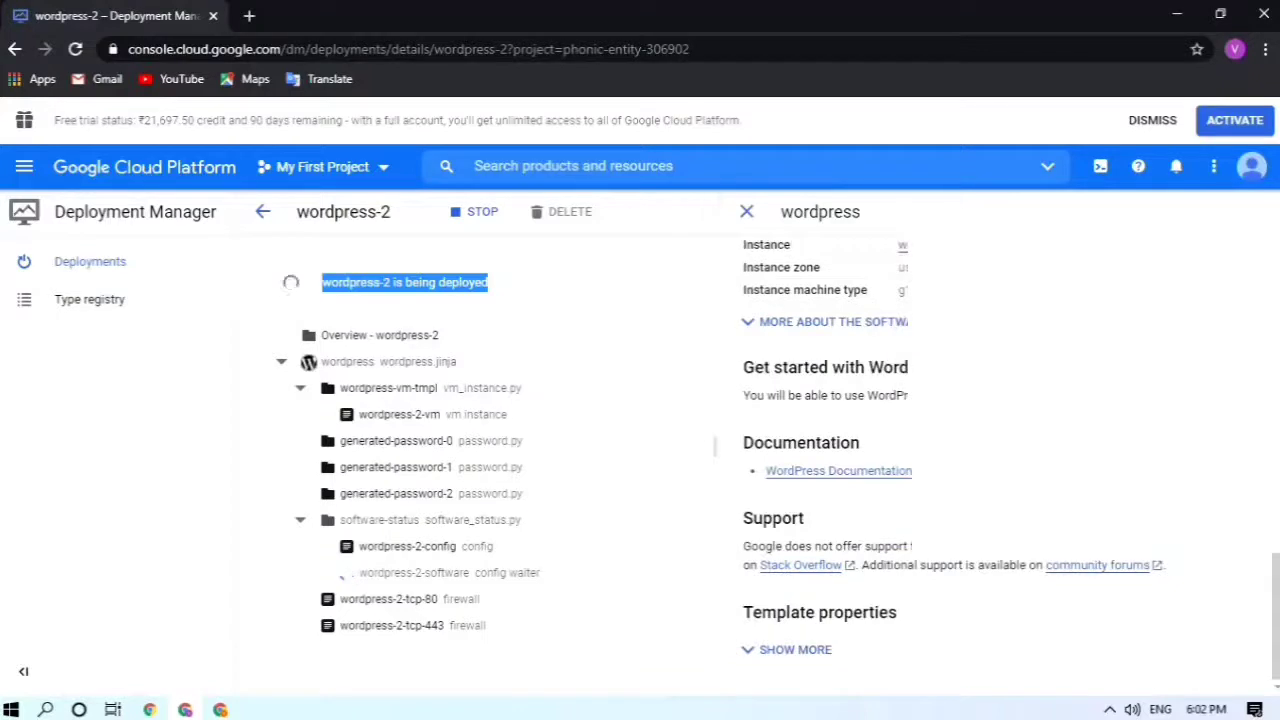
{"action": "scroll", "coordinate": [955, 450], "scroll_direction": "up", "scroll_amount": 3}
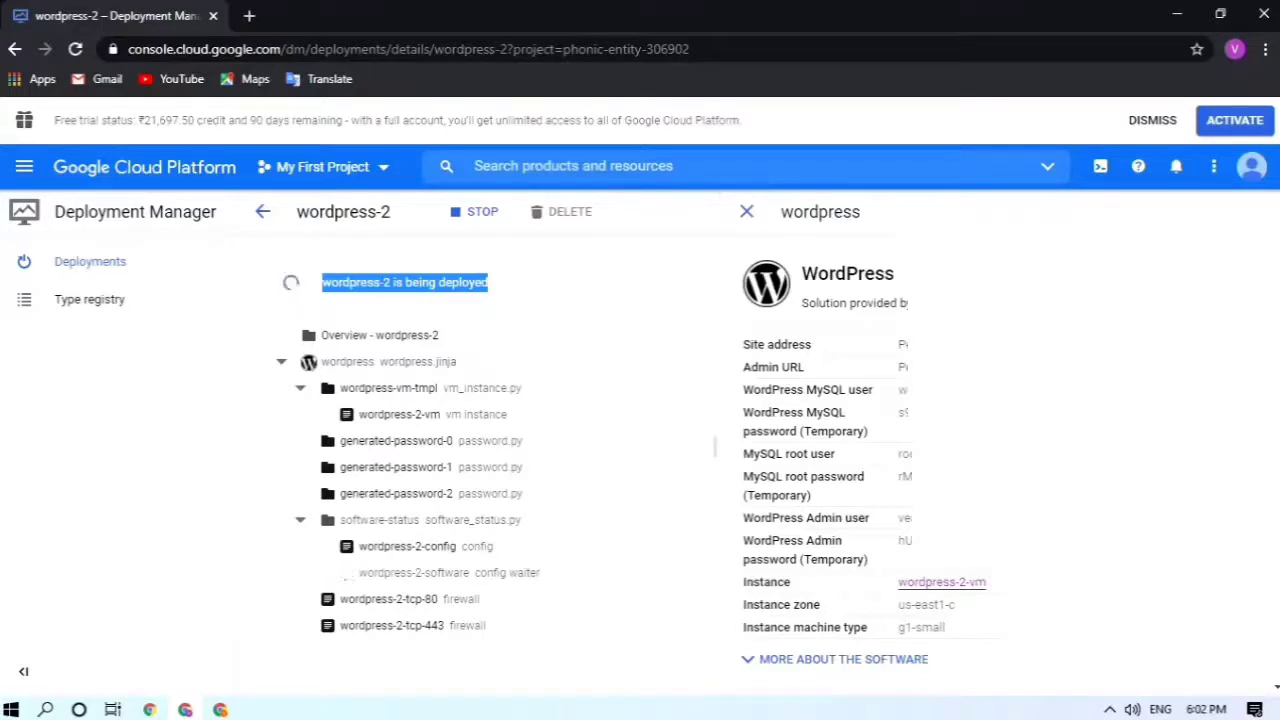
{"action": "scroll", "coordinate": [1000, 450], "scroll_direction": "down", "scroll_amount": 3}
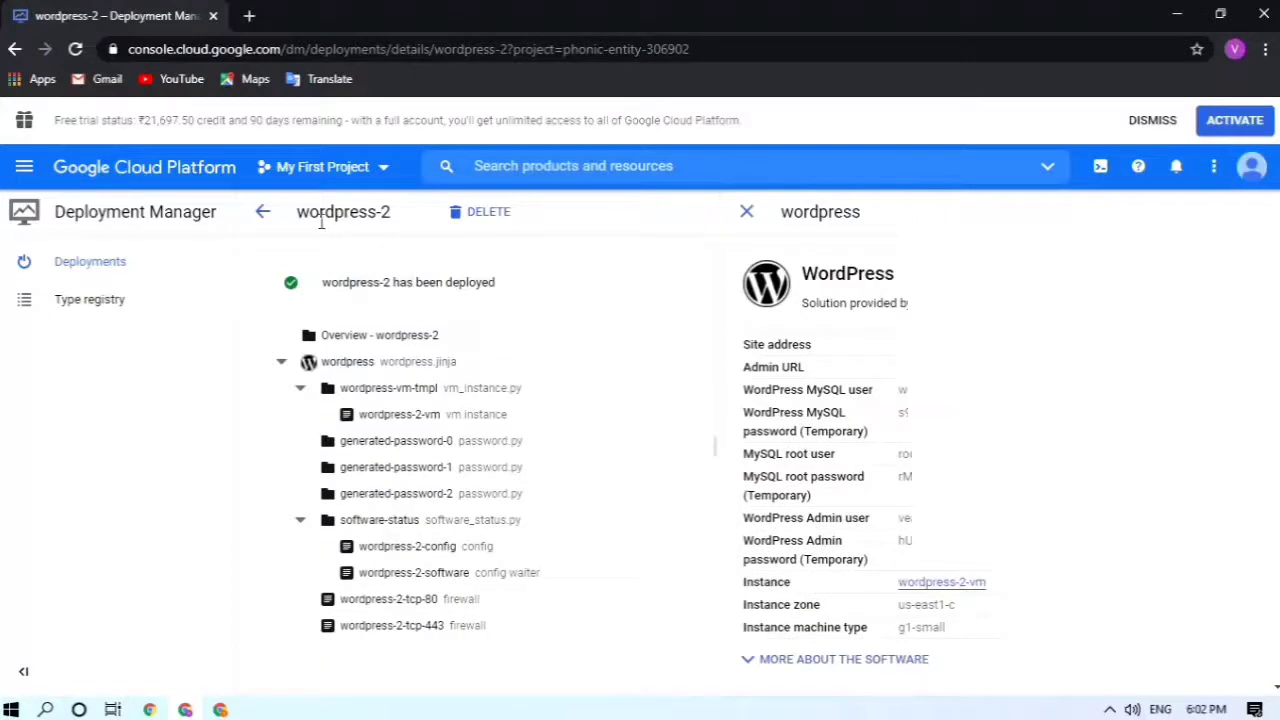
{"action": "left_click_drag", "start_coordinate": [298, 212], "coordinate": [409, 231]}
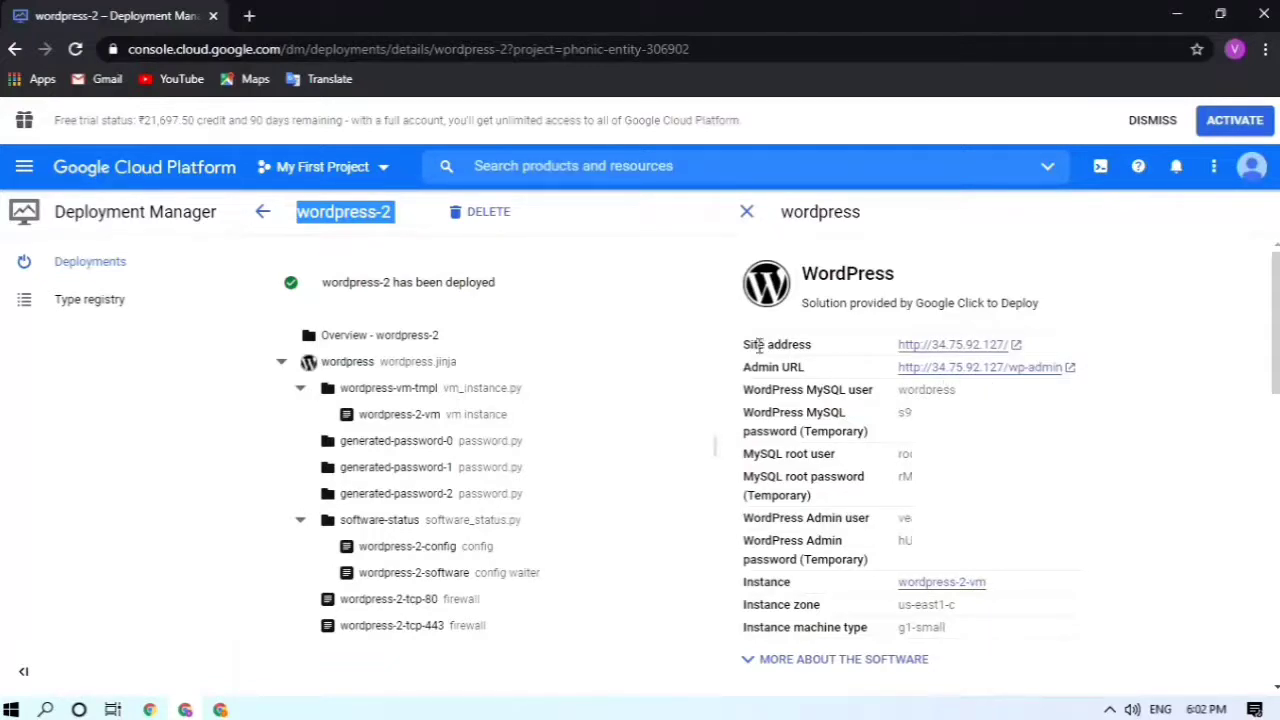
{"action": "left_click_drag", "start_coordinate": [741, 345], "coordinate": [818, 358]}
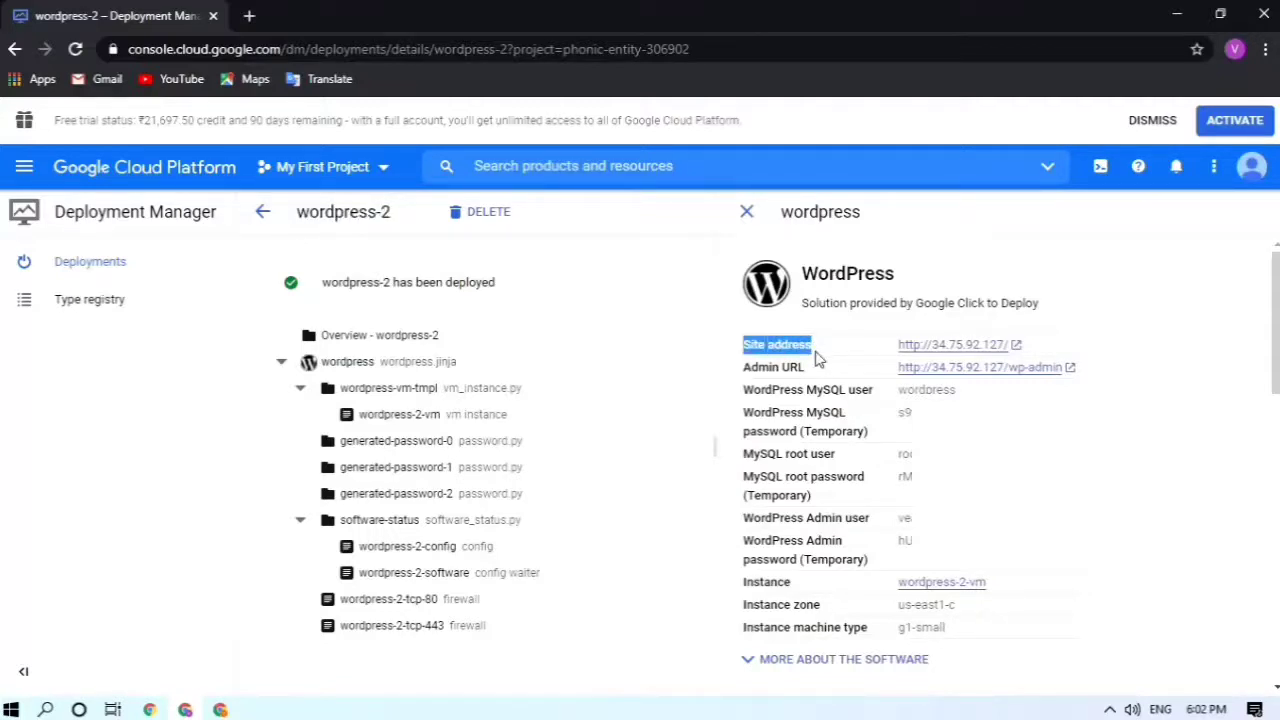
Step: Open the site address in a new tab and browse the live 'WordPress on Google Compute Engine' site
{"action": "left_click", "coordinate": [930, 349]}
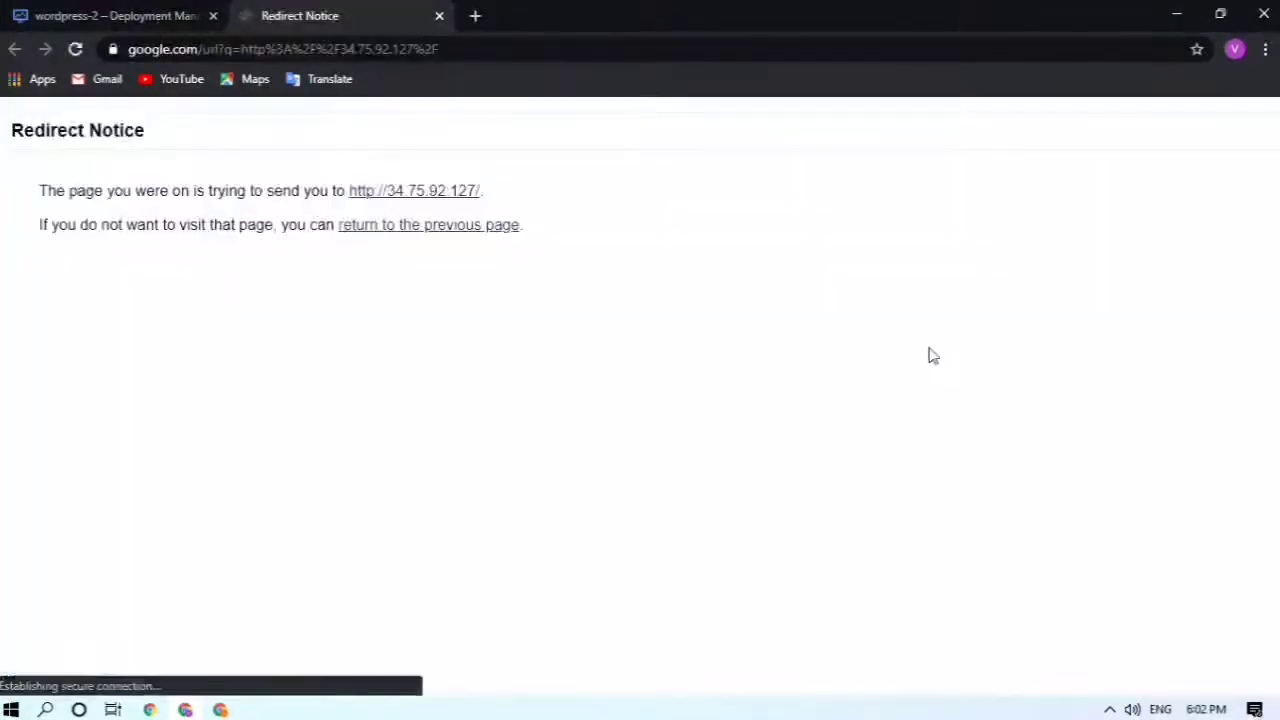
{"action": "left_click", "coordinate": [385, 192]}
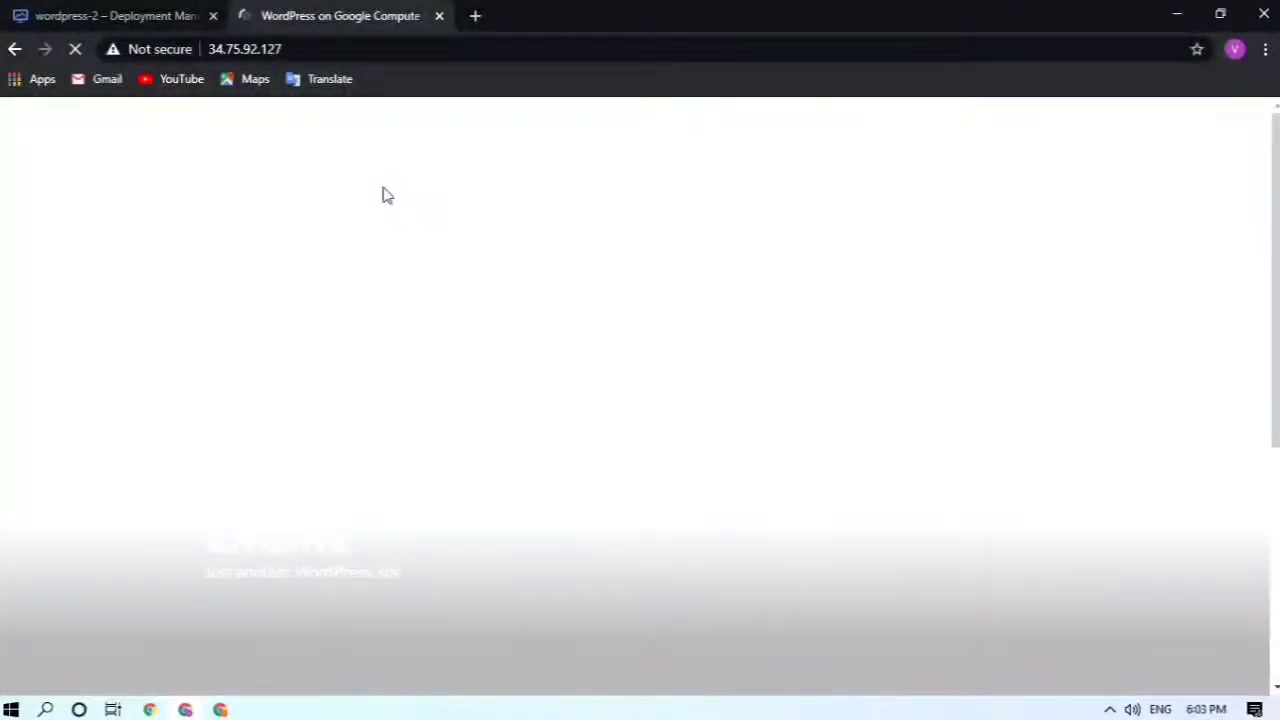
{"action": "scroll", "coordinate": [491, 325], "scroll_direction": "down", "scroll_amount": 2}
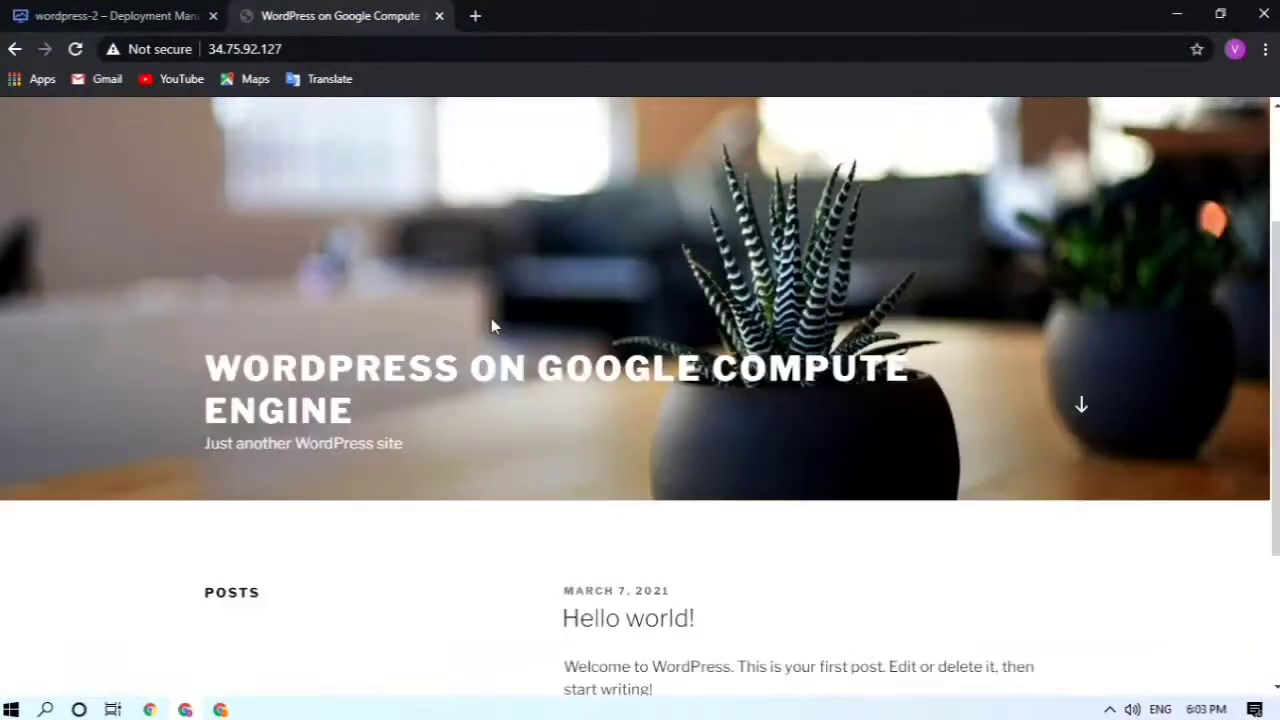
{"action": "scroll", "coordinate": [491, 318], "scroll_direction": "down", "scroll_amount": 2}
{"action": "scroll", "coordinate": [491, 318], "scroll_direction": "up", "scroll_amount": 4}
{"action": "scroll", "coordinate": [491, 318], "scroll_direction": "down", "scroll_amount": 3}
{"action": "scroll", "coordinate": [491, 318], "scroll_direction": "up", "scroll_amount": 3}
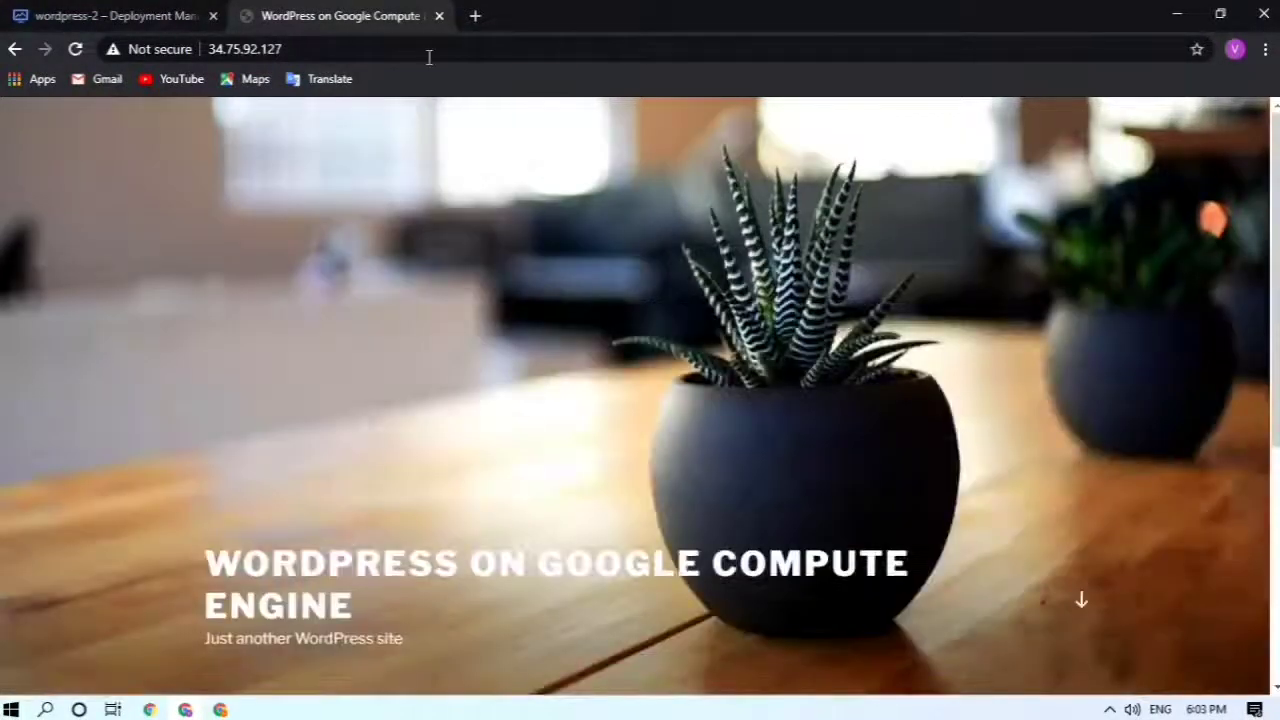
{"action": "left_click", "coordinate": [429, 57]}
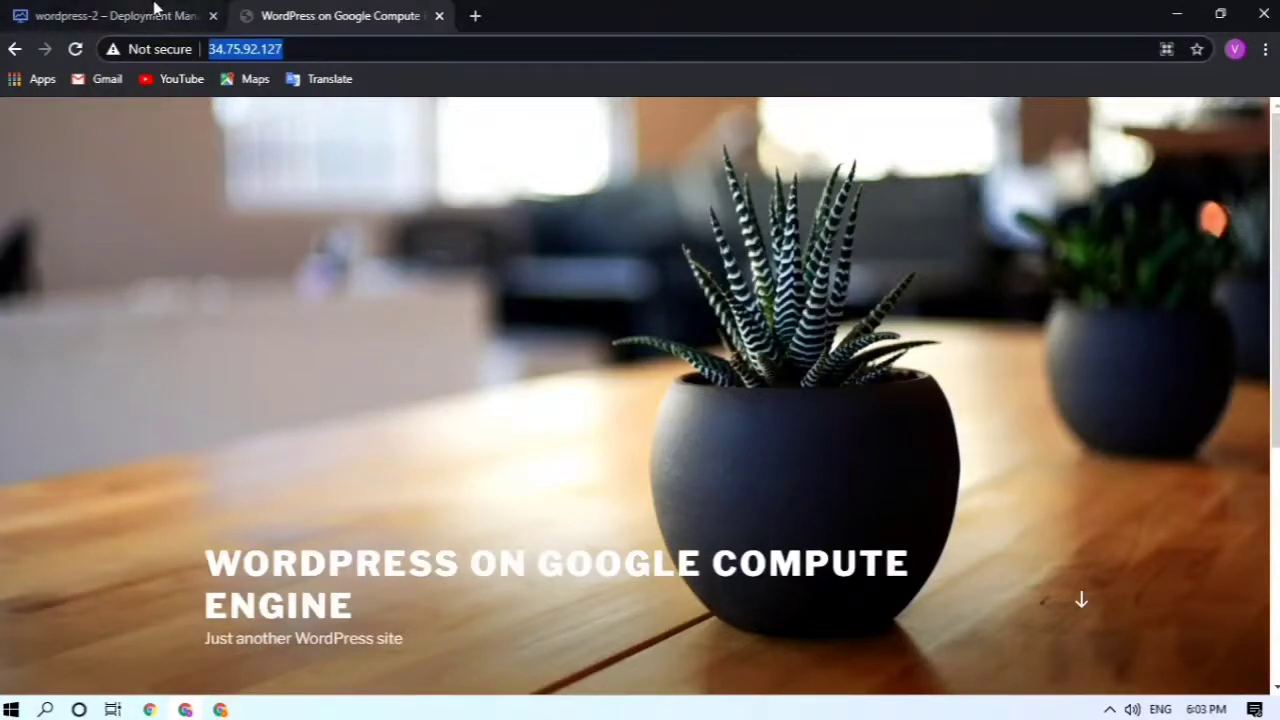
Step: Compare the live site with the deployment details, ending on the Deployment Manager tab
{"action": "left_click", "coordinate": [194, 12]}
{"action": "left_click", "coordinate": [310, 10]}
{"action": "left_click", "coordinate": [114, 14]}
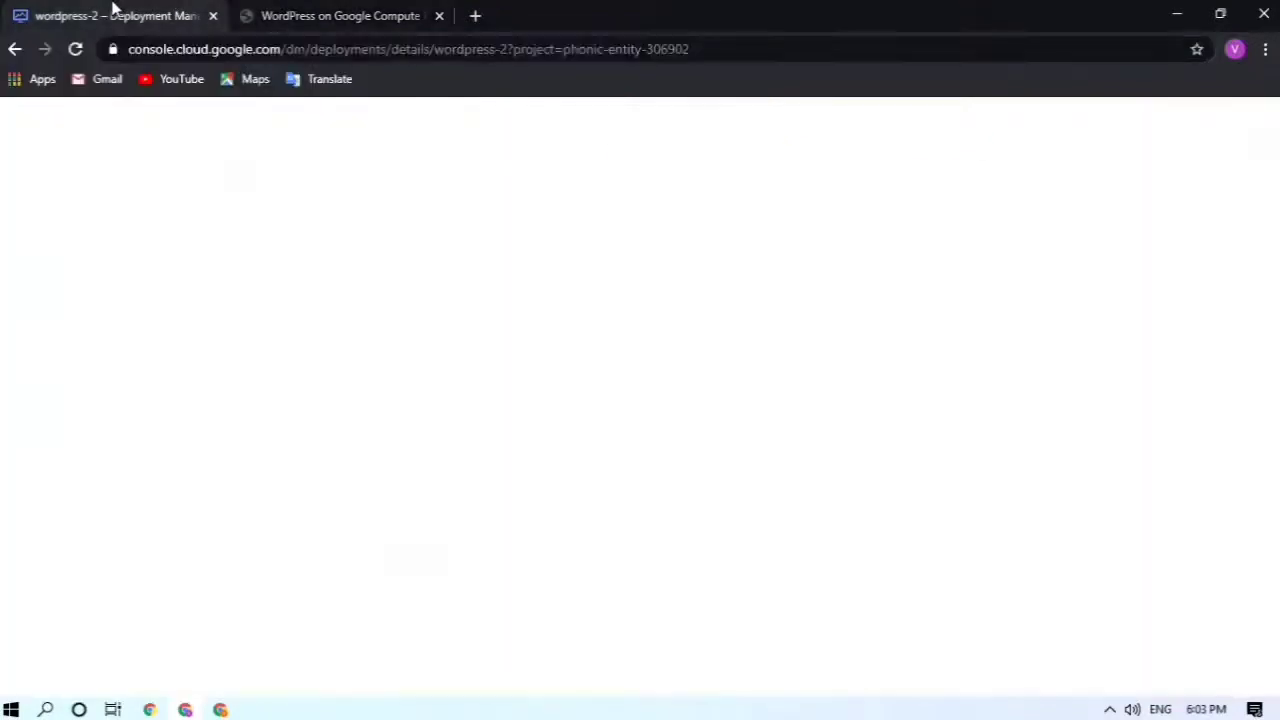
{"action": "left_click", "coordinate": [323, 12]}
{"action": "left_click", "coordinate": [182, 12]}
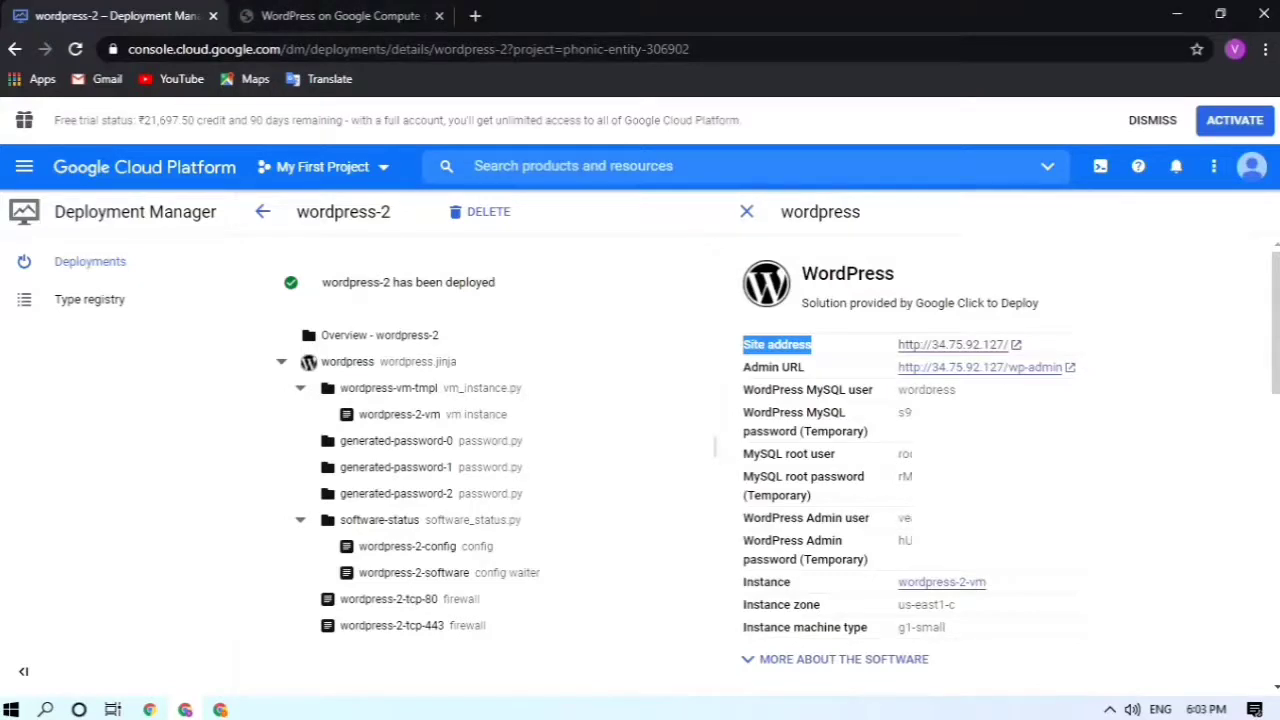
Step: Review the site address and admin URL entries in the deployment details
{"action": "left_click", "coordinate": [816, 345]}
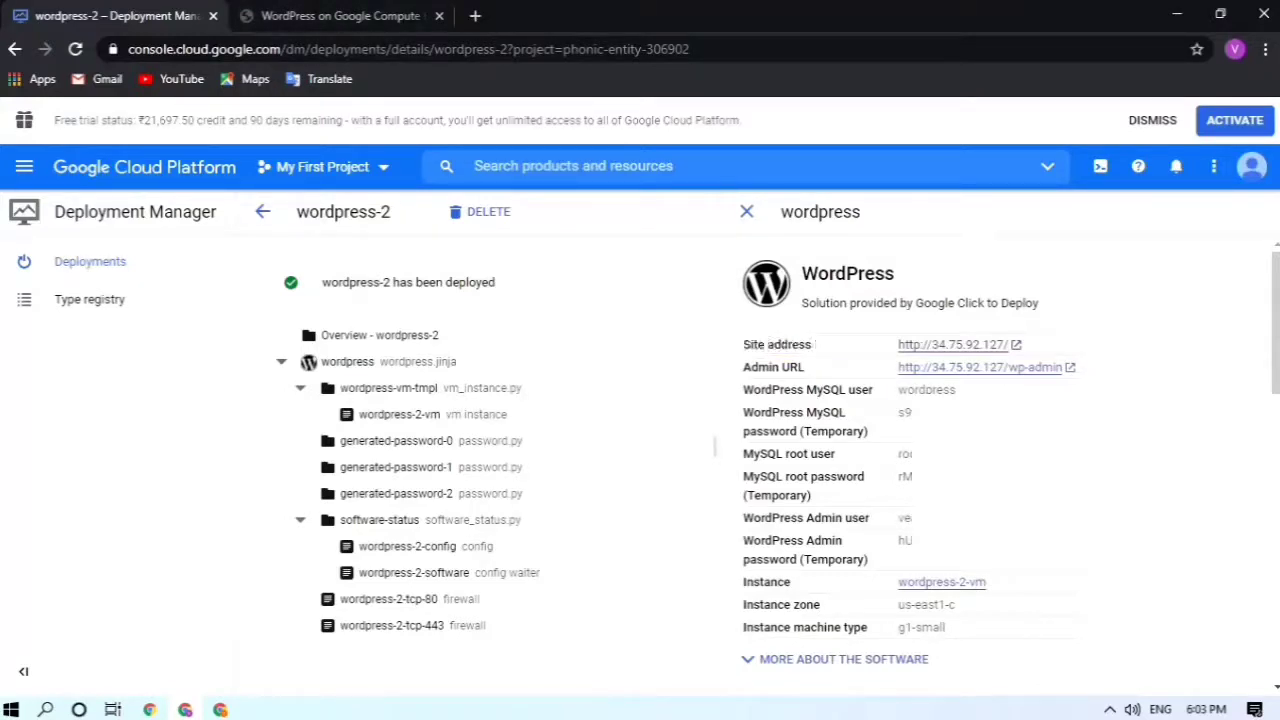
{"action": "scroll", "coordinate": [1146, 390], "scroll_direction": "down", "scroll_amount": 3}
{"action": "scroll", "coordinate": [1146, 390], "scroll_direction": "up", "scroll_amount": 3}
{"action": "left_click_drag", "start_coordinate": [744, 344], "coordinate": [806, 368]}
{"action": "left_click", "coordinate": [790, 376]}
Step: Open the admin URL's wp-login.php page in a new tab, then return to the deployment details
{"action": "left_click", "coordinate": [993, 375]}
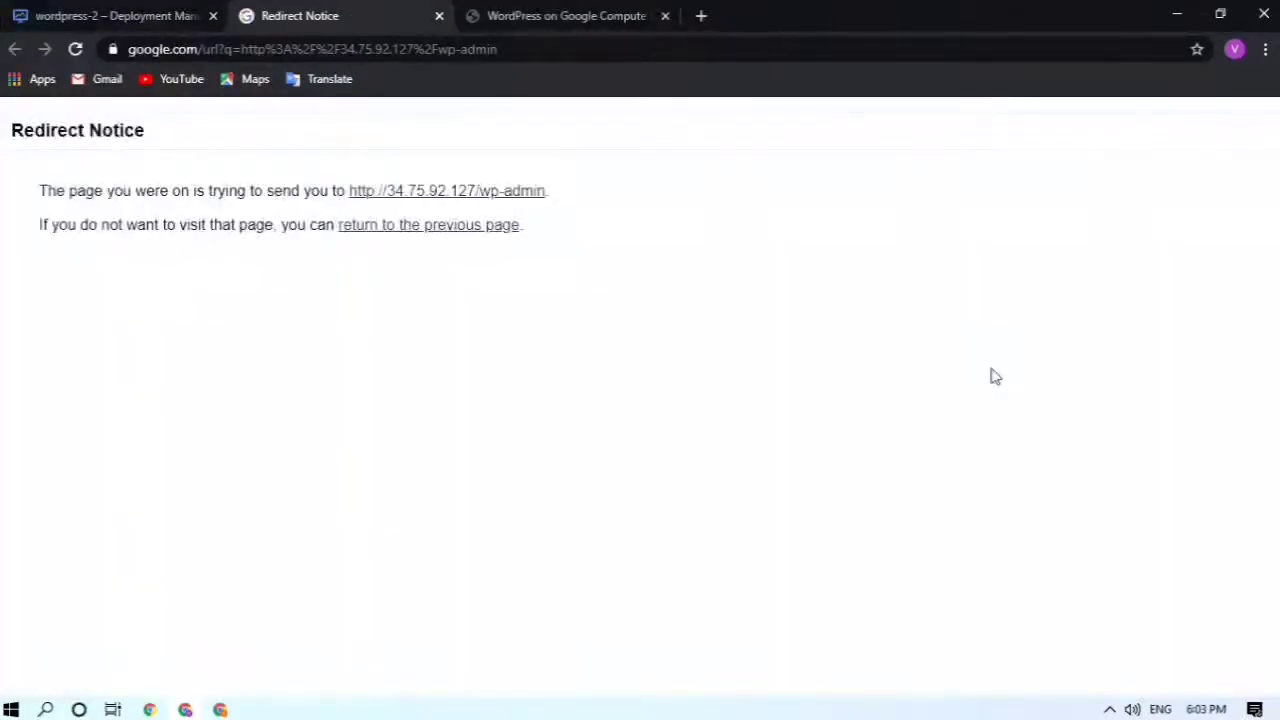
{"action": "left_click", "coordinate": [402, 194]}
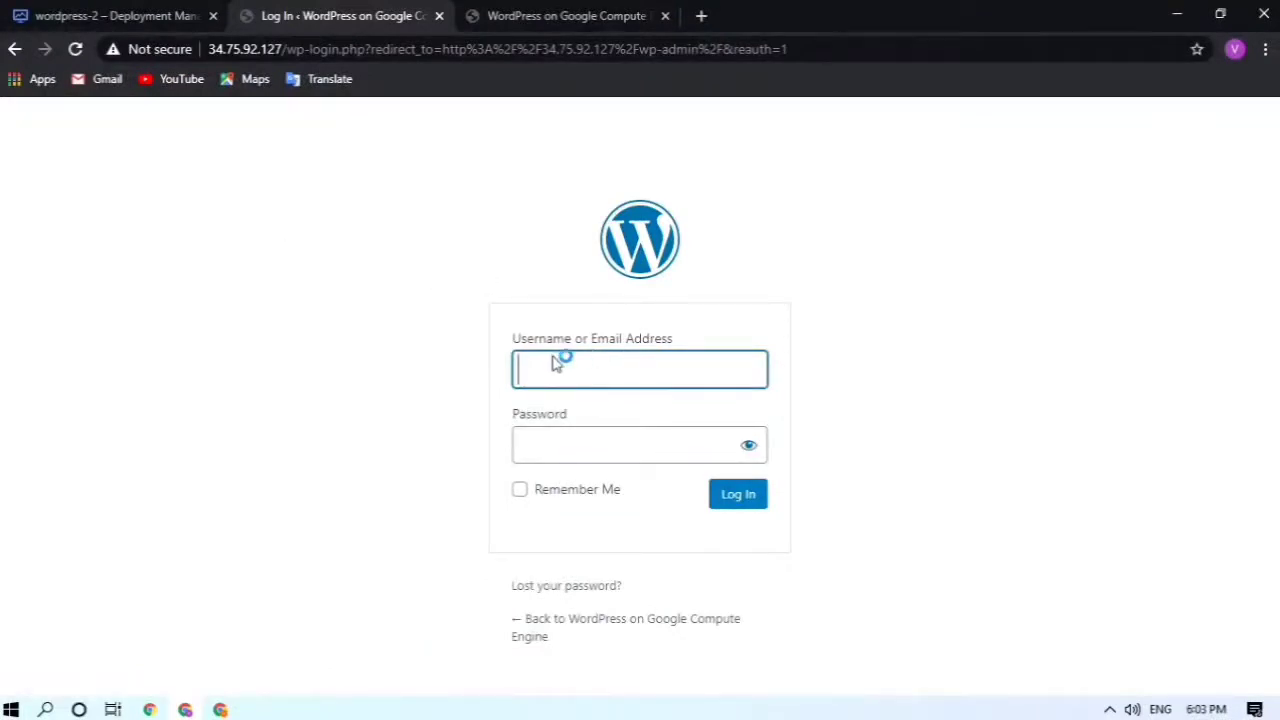
{"action": "left_click", "coordinate": [557, 362]}
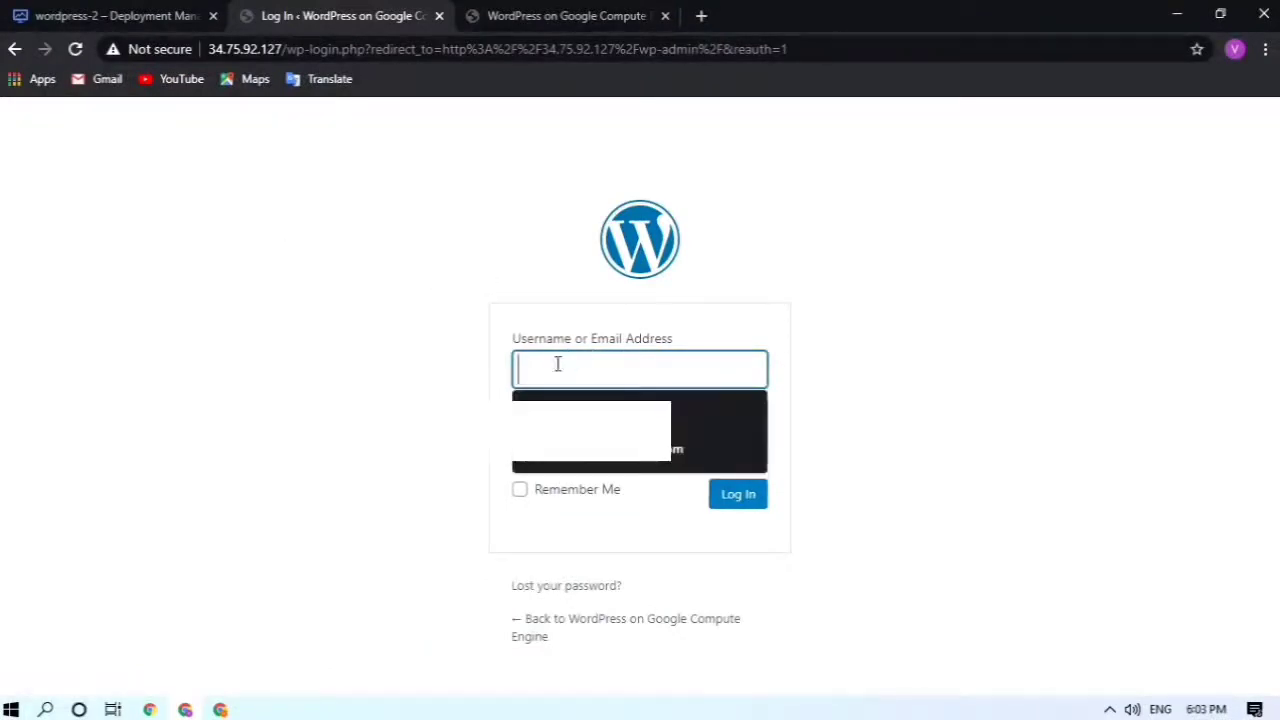
{"action": "left_click", "coordinate": [973, 378]}
{"action": "left_click", "coordinate": [83, 12]}
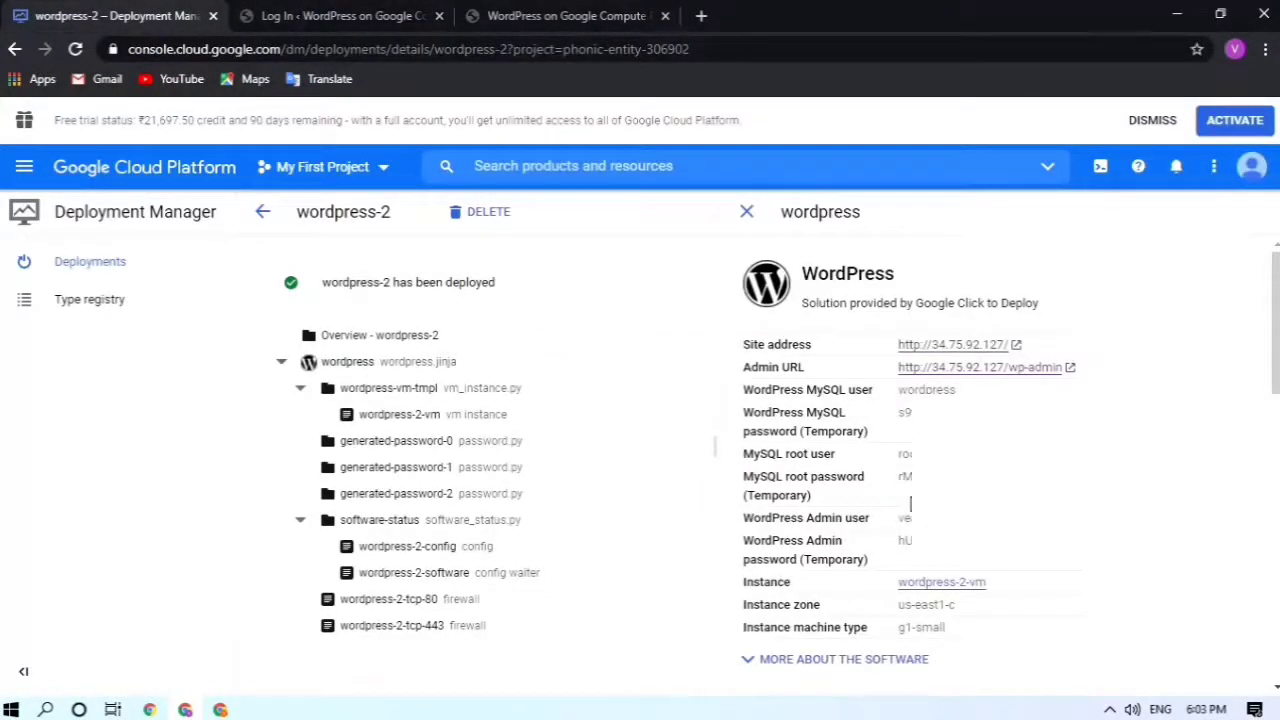
Step: Copy the WordPress admin username and fill it into the login form's Username field
{"action": "scroll", "coordinate": [900, 460], "scroll_direction": "down", "scroll_amount": 1}
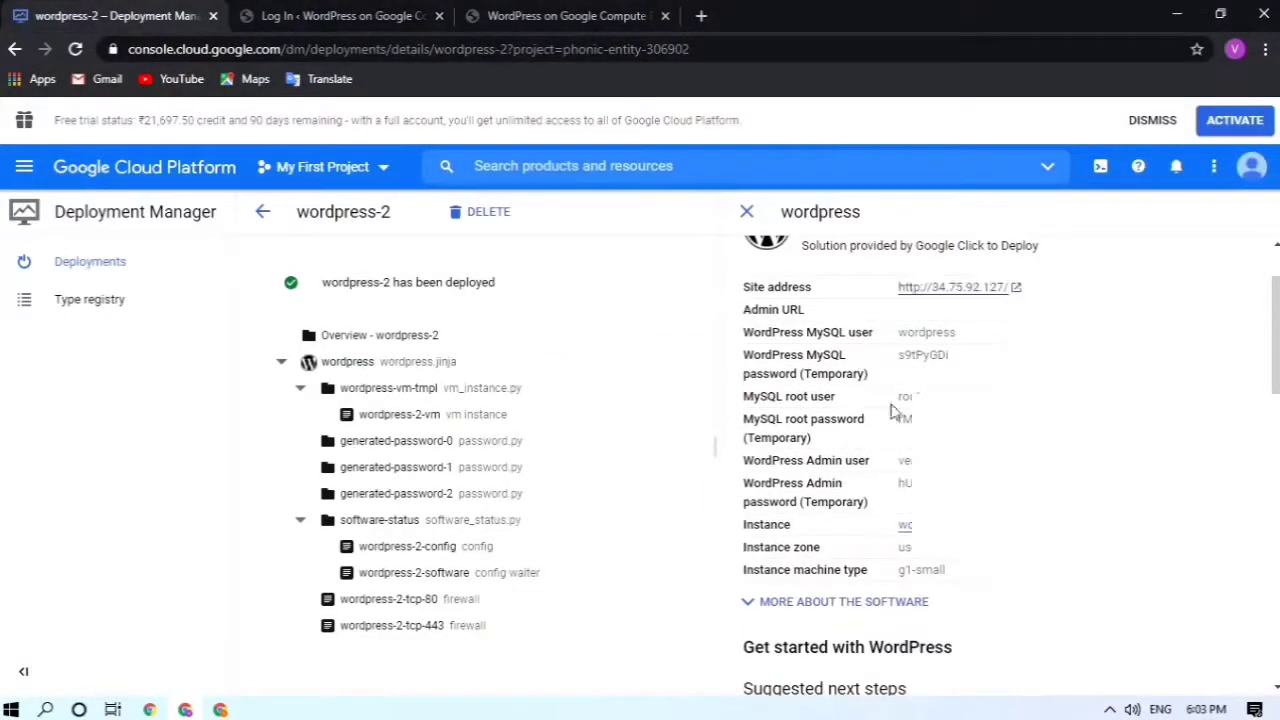
{"action": "left_click_drag", "start_coordinate": [745, 460], "coordinate": [910, 462]}
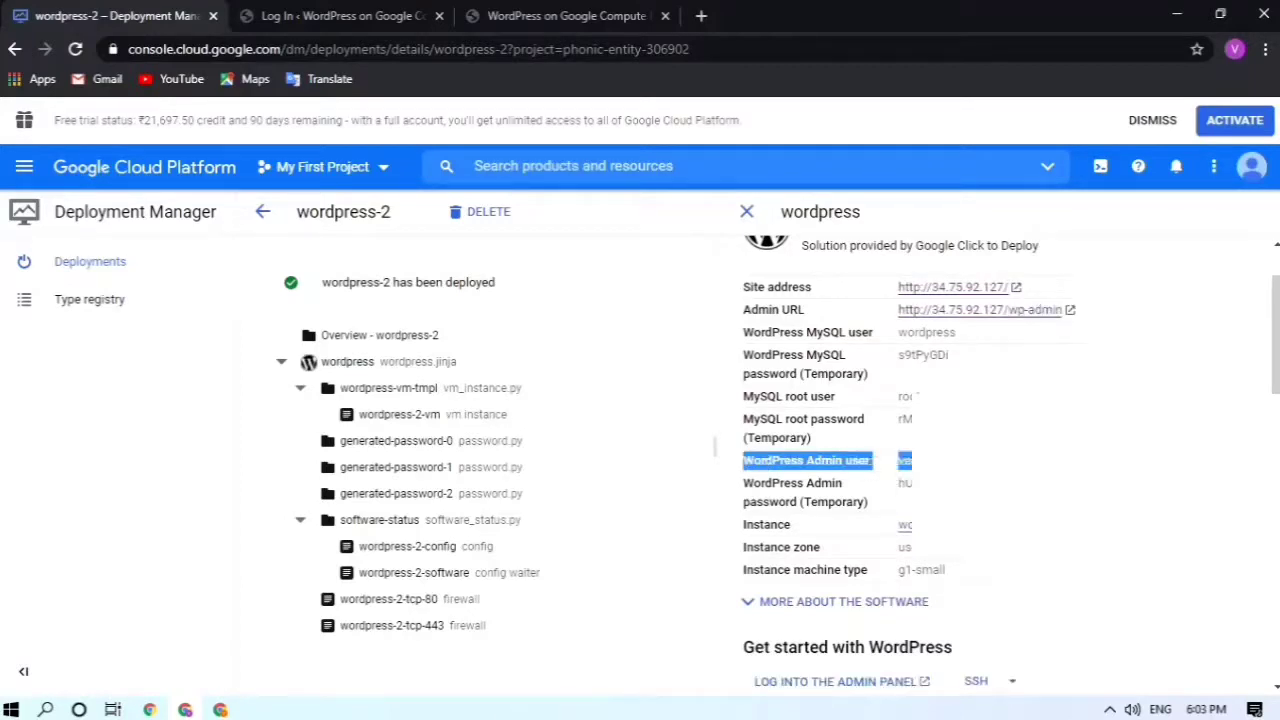
{"action": "left_click", "coordinate": [975, 480]}
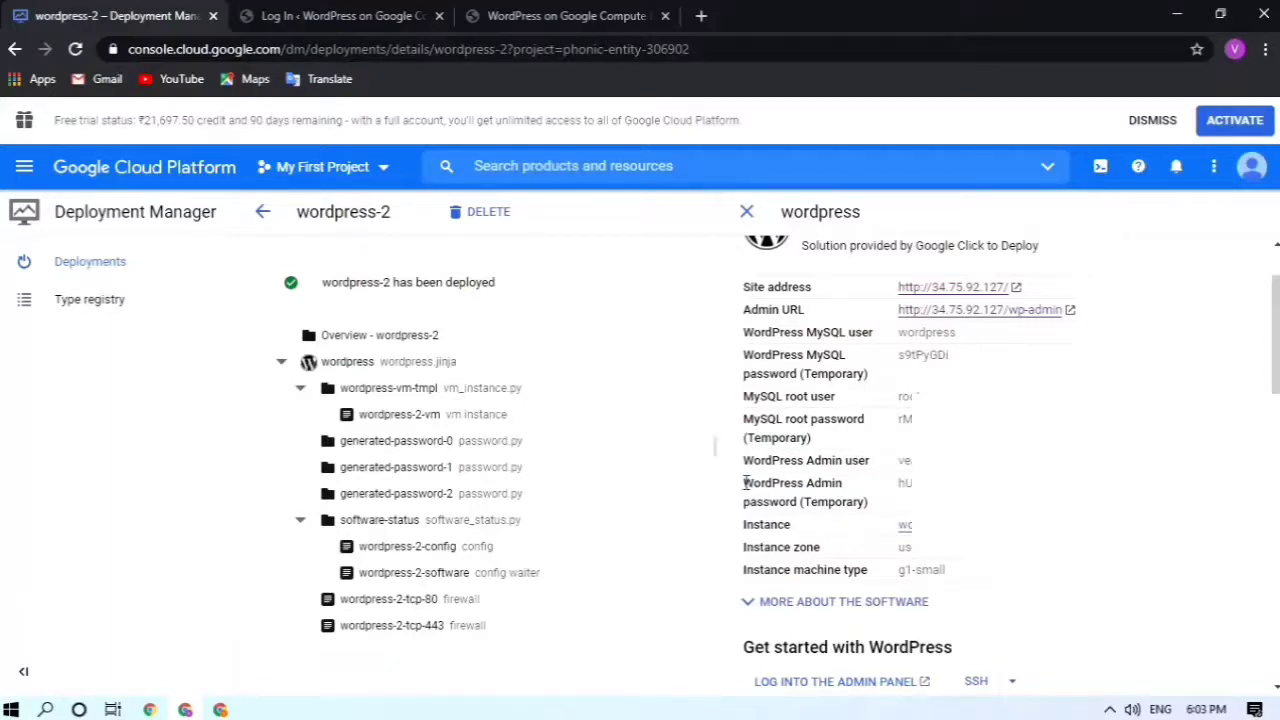
{"action": "left_click_drag", "start_coordinate": [745, 479], "coordinate": [863, 486]}
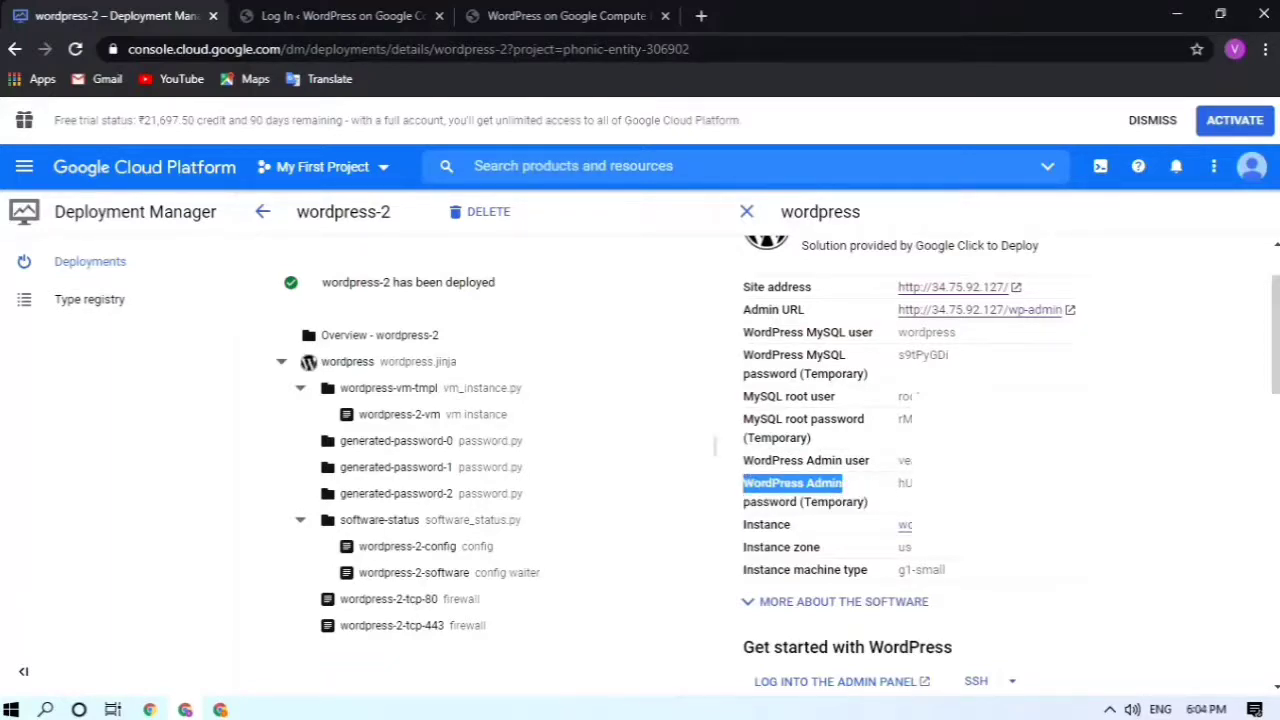
{"action": "left_click_drag", "start_coordinate": [970, 483], "coordinate": [891, 488]}
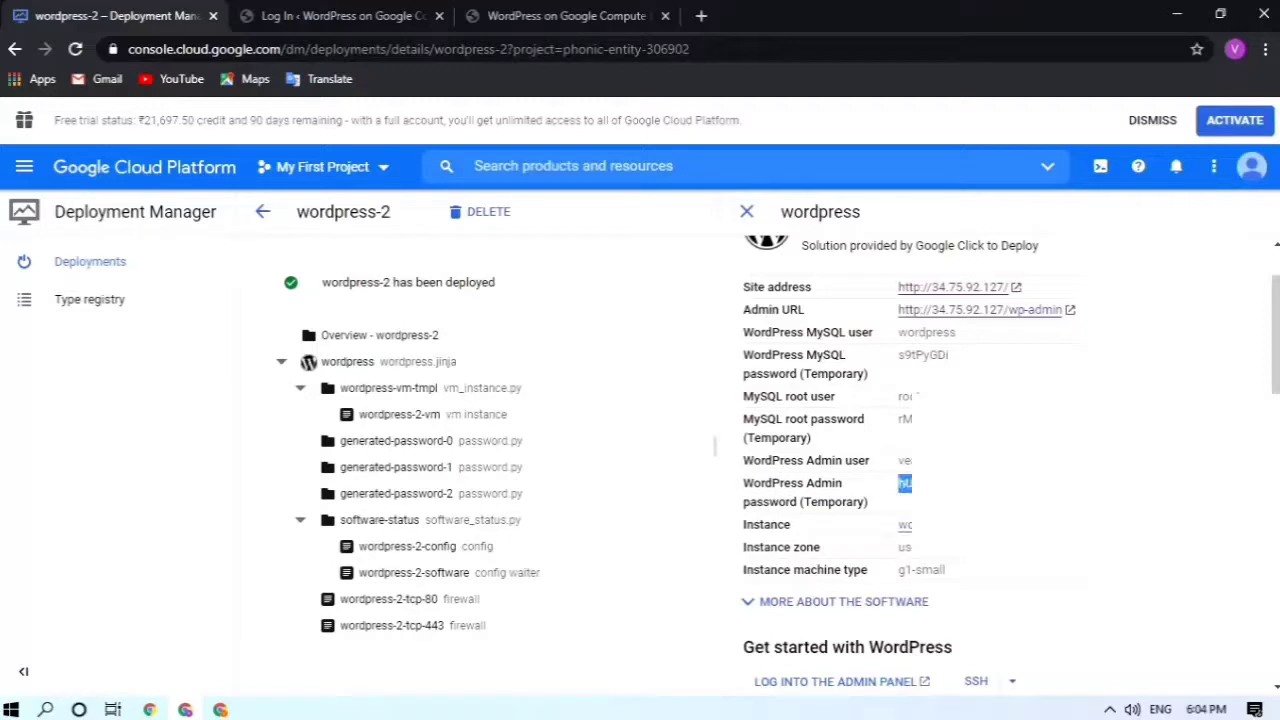
{"action": "left_click", "coordinate": [970, 483]}
{"action": "left_click_drag", "start_coordinate": [1015, 461], "coordinate": [901, 461]}
{"action": "left_click", "coordinate": [335, 14]}
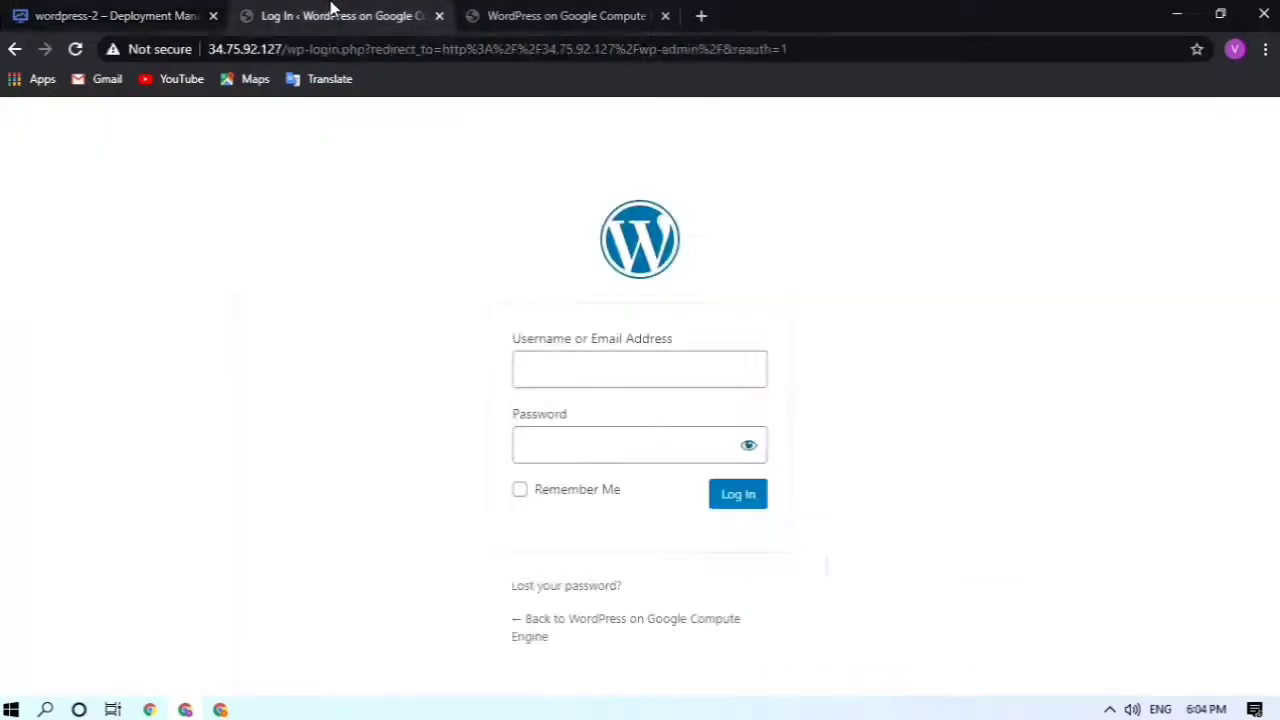
{"action": "key", "text": "Down"}
{"action": "key", "text": "Return"}
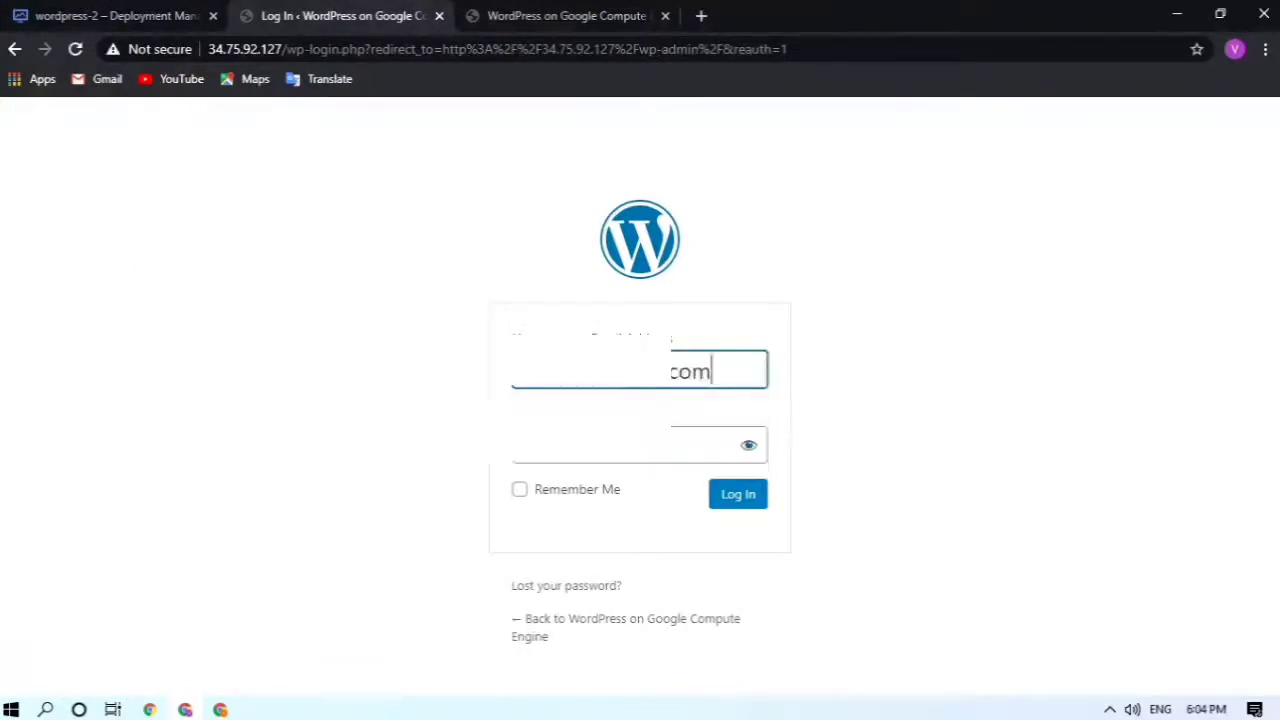
Step: Copy the temporary admin password and paste it into the Password field
{"action": "left_click", "coordinate": [78, 12]}
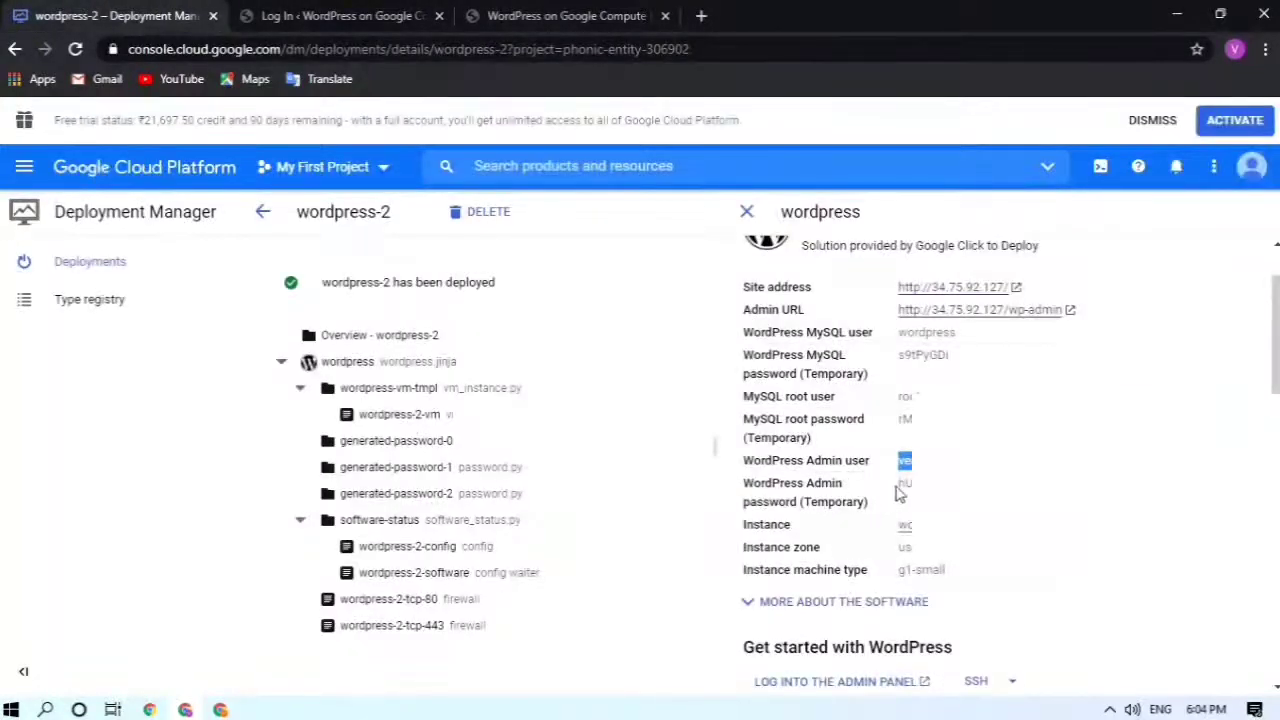
{"action": "double_click", "coordinate": [900, 484]}
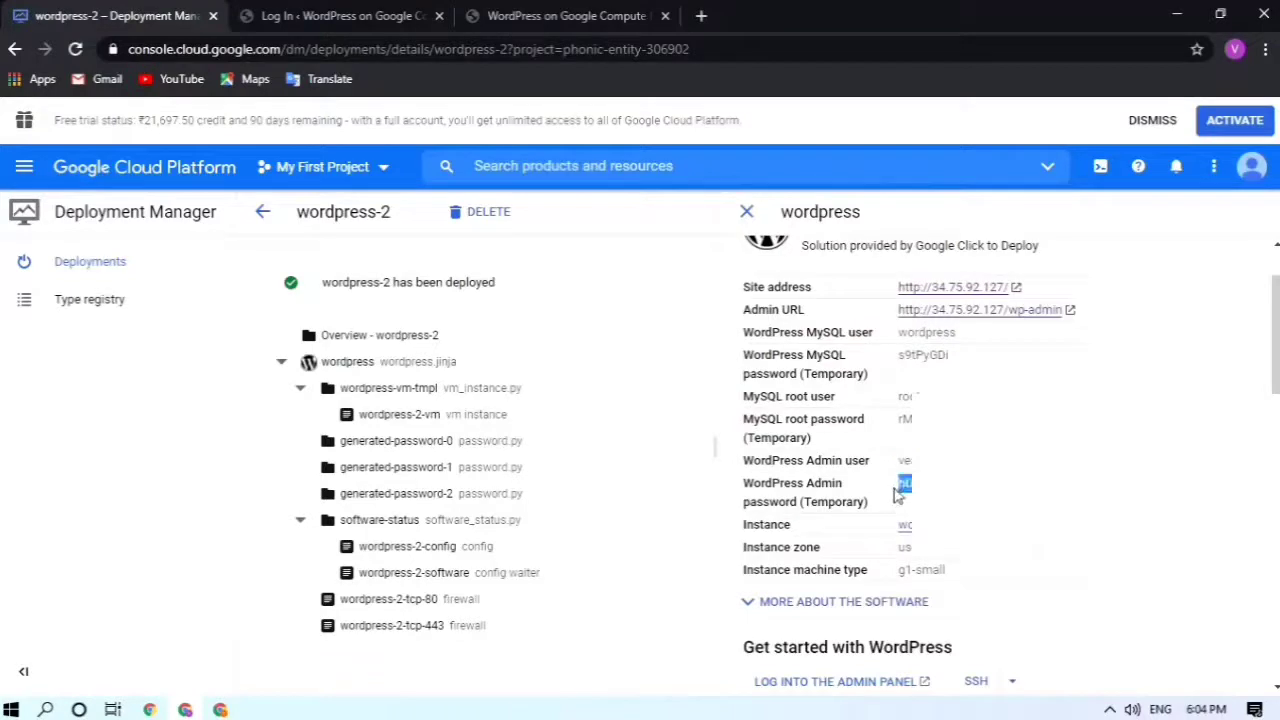
{"action": "left_click", "coordinate": [345, 16]}
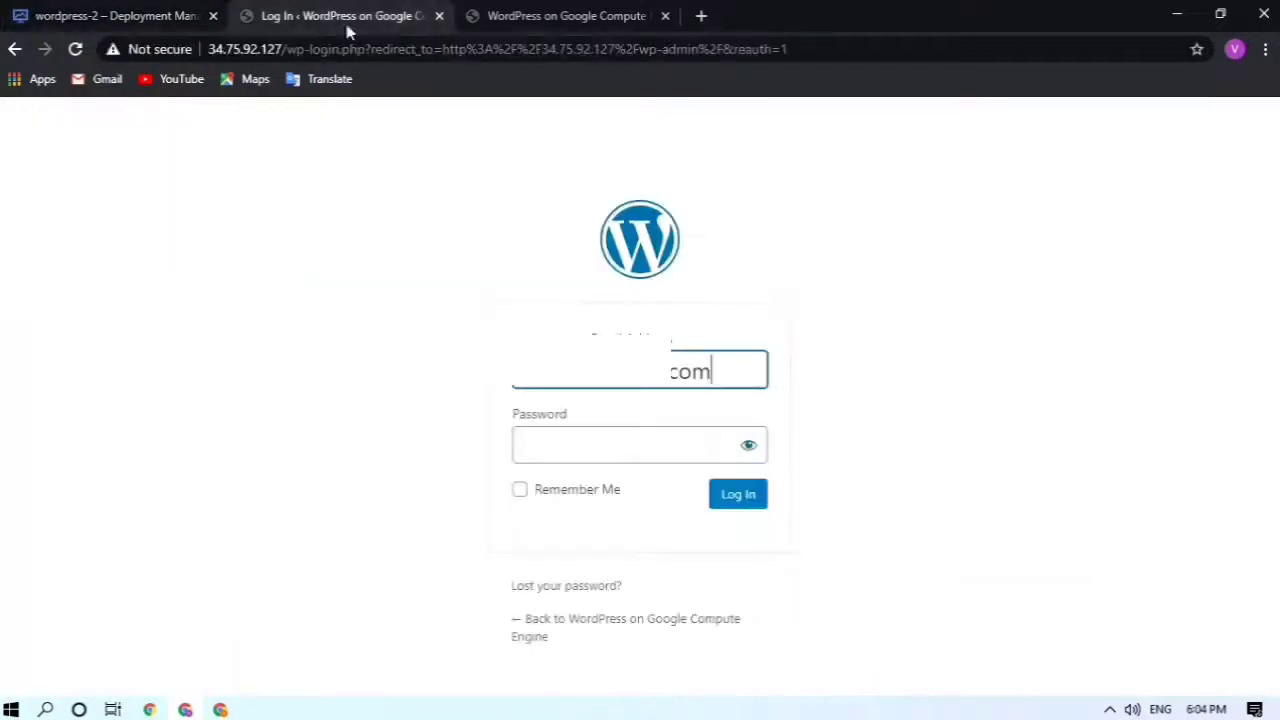
{"action": "left_click", "coordinate": [662, 437]}
{"action": "key", "text": "ctrl+v"}
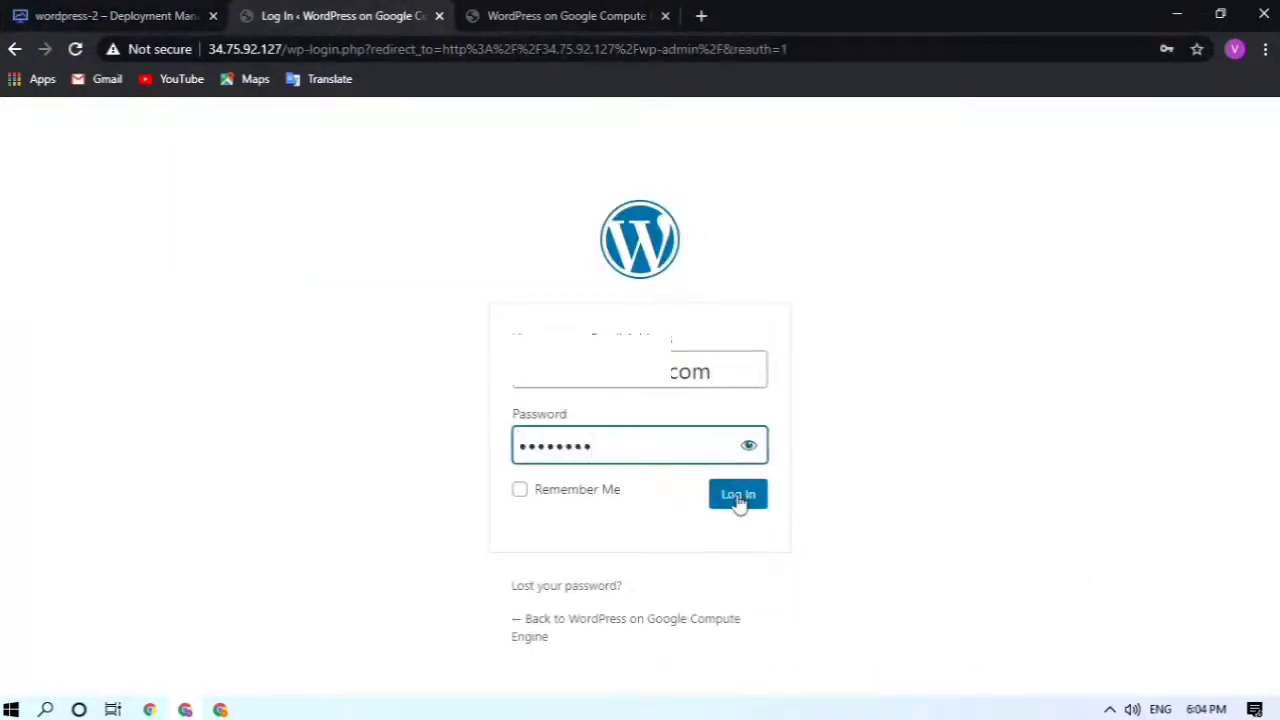
Step: Log in as admin, decline saving the password, and browse the WordPress 5.5.3 Dashboard at 34.75.92.127/wp-admin
{"action": "left_click", "coordinate": [738, 499]}
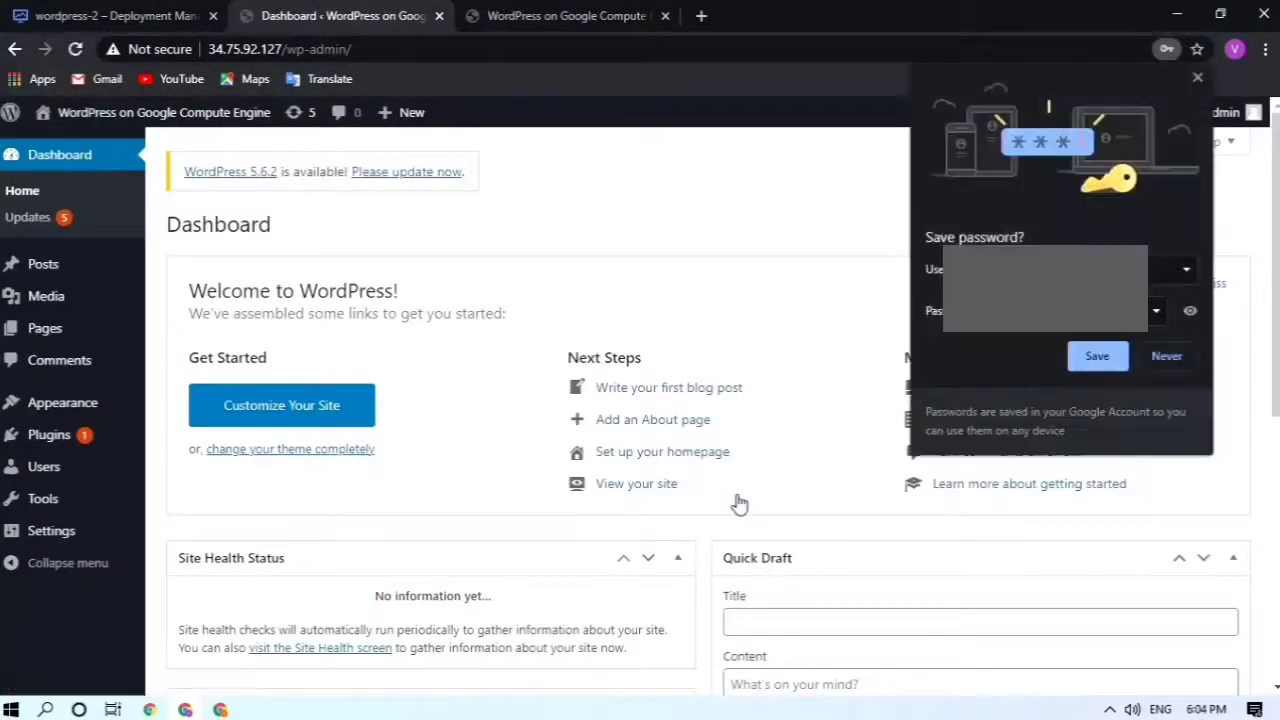
{"action": "left_click", "coordinate": [1199, 81]}
{"action": "scroll", "coordinate": [683, 350], "scroll_direction": "down", "scroll_amount": 2}
{"action": "scroll", "coordinate": [683, 350], "scroll_direction": "down", "scroll_amount": 2}
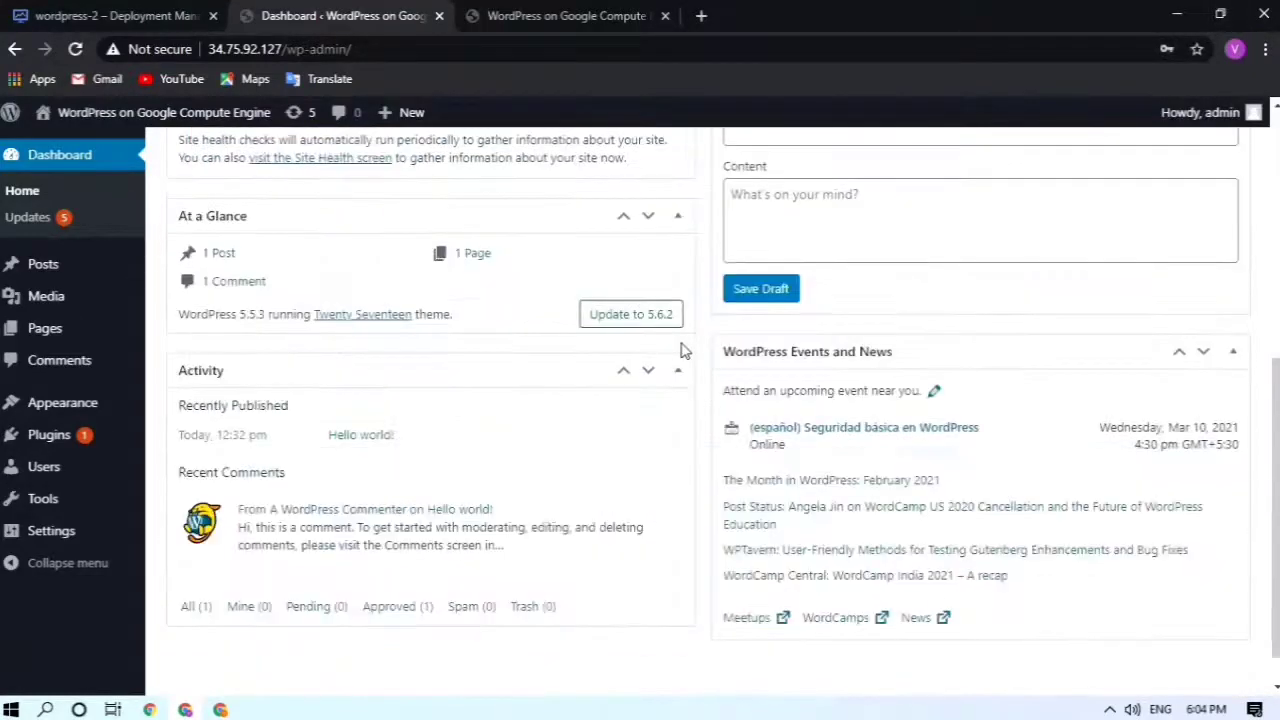
{"action": "scroll", "coordinate": [683, 350], "scroll_direction": "up", "scroll_amount": 5}
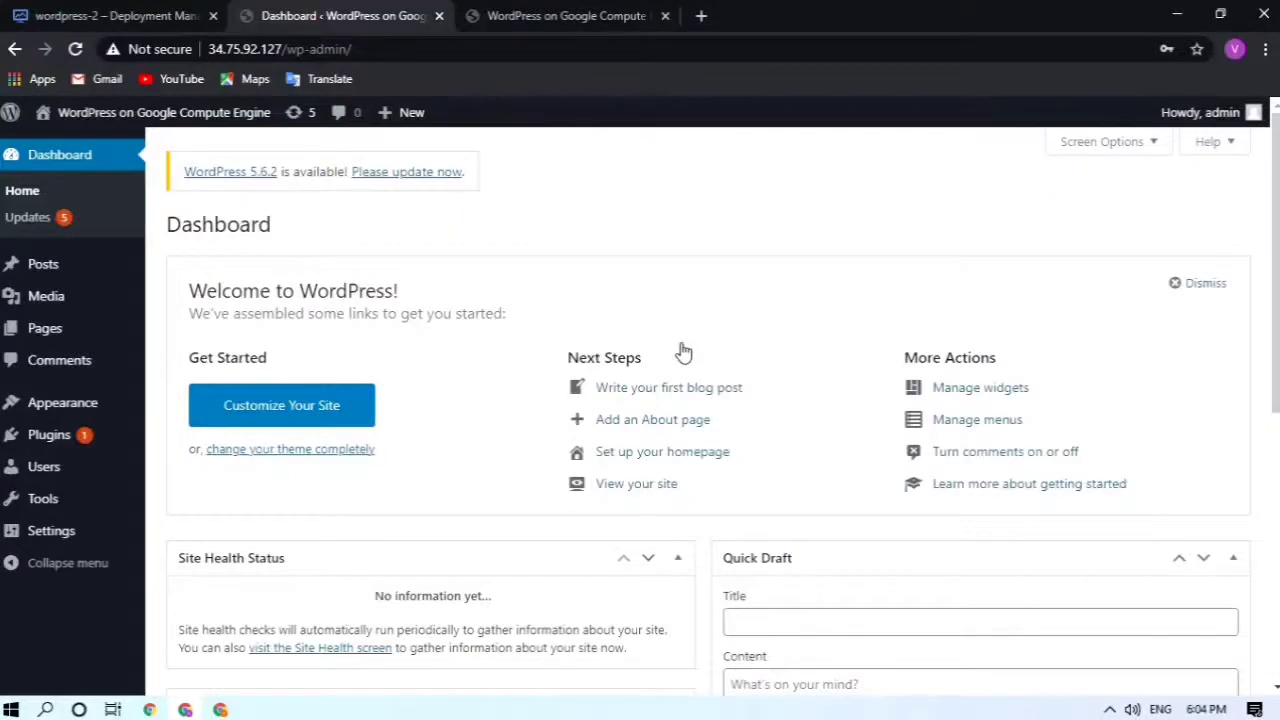
{"action": "scroll", "coordinate": [683, 350], "scroll_direction": "down", "scroll_amount": 5}
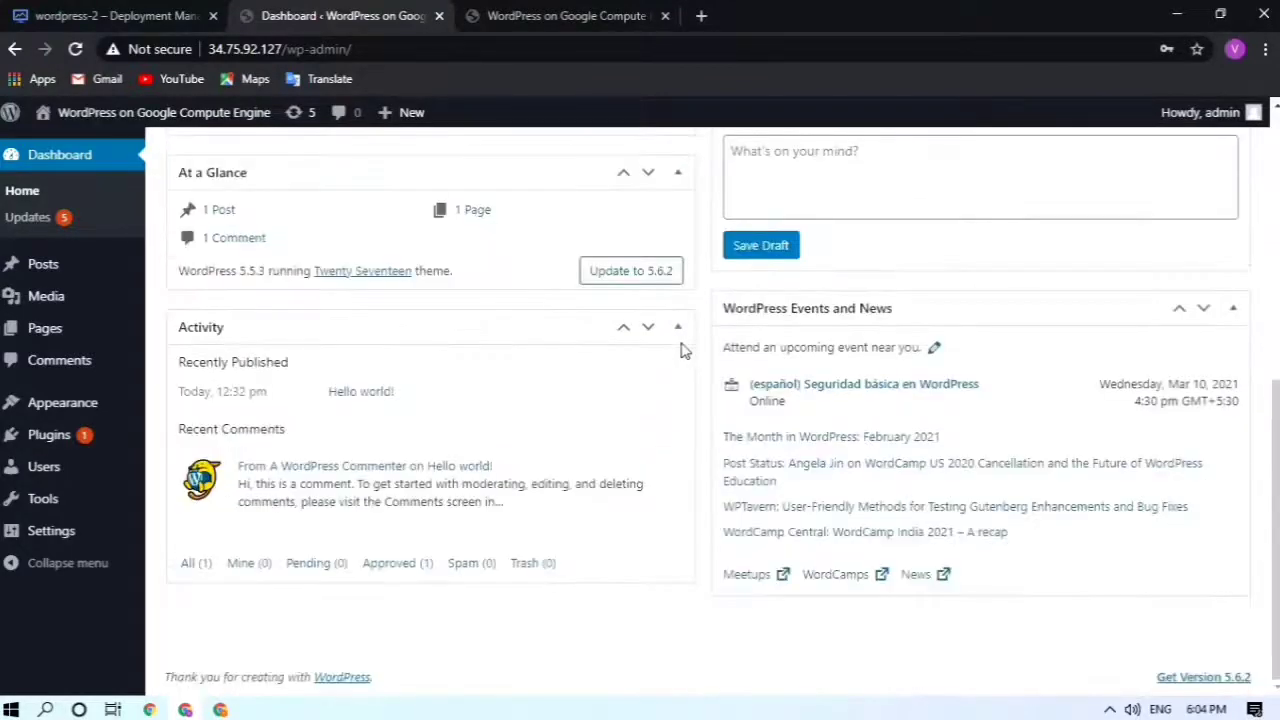
{"action": "scroll", "coordinate": [683, 352], "scroll_direction": "up", "scroll_amount": 5}
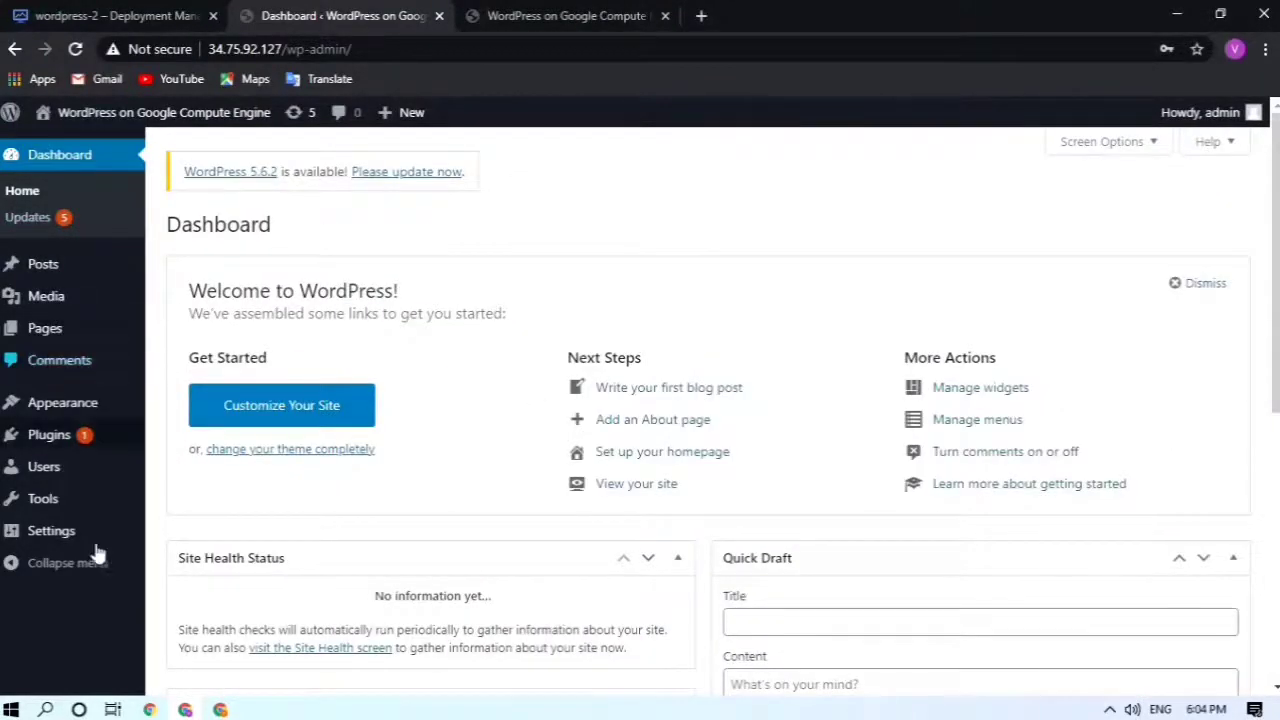